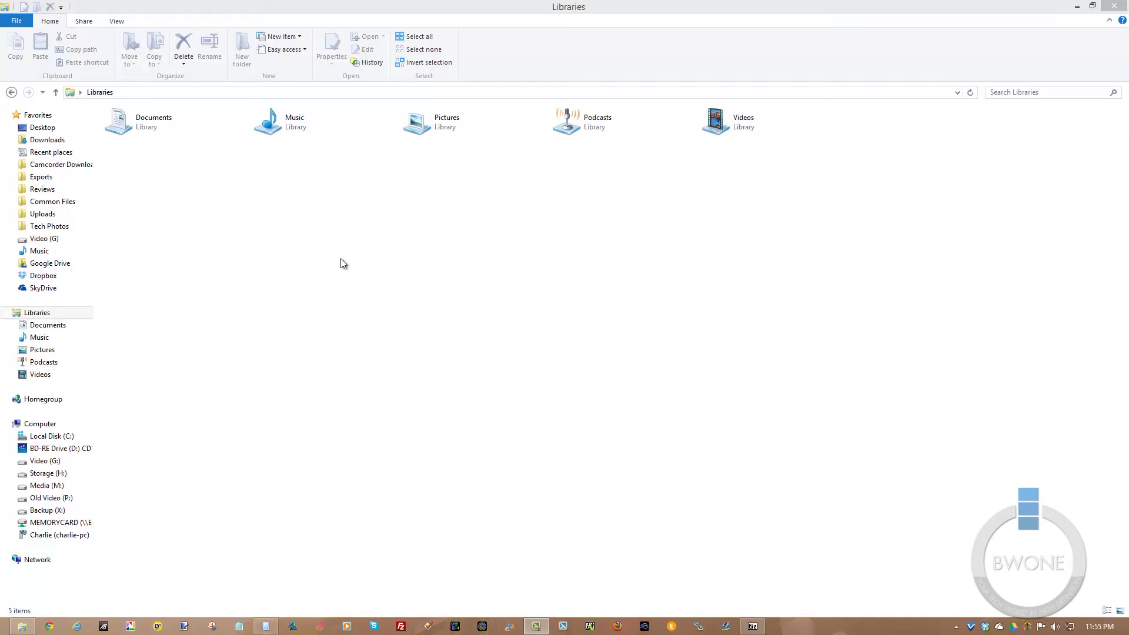
# Bring Explorer to the front and add Undo and Redo to the Quick Access Toolbar.
pyautogui.click(332, 238)
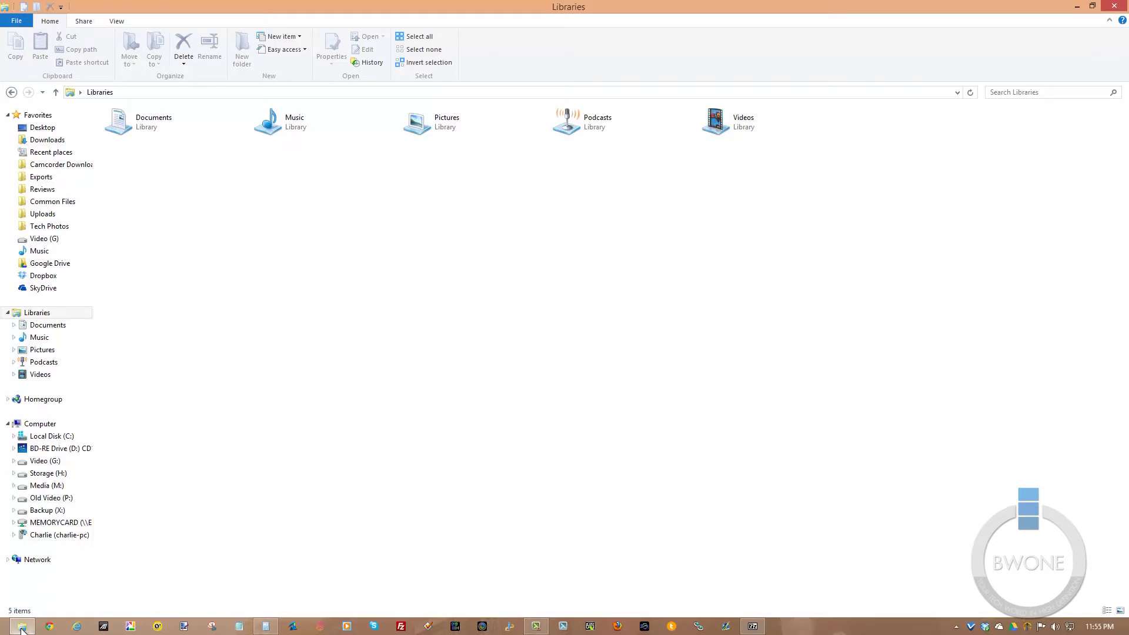
pyautogui.moveTo(21, 628)
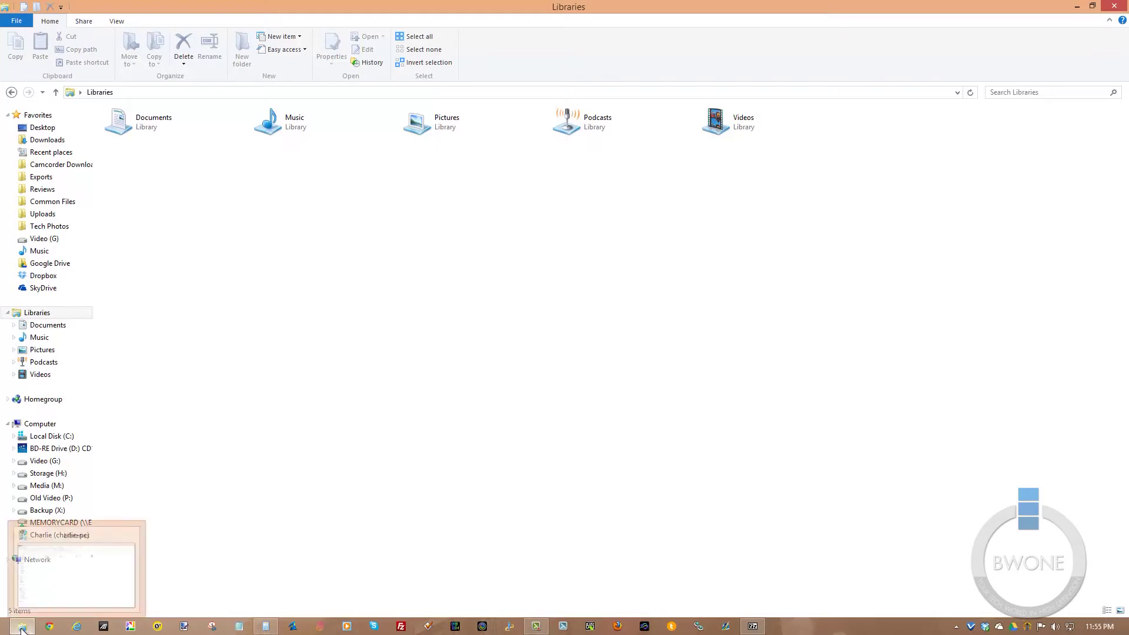
pyautogui.click(61, 8)
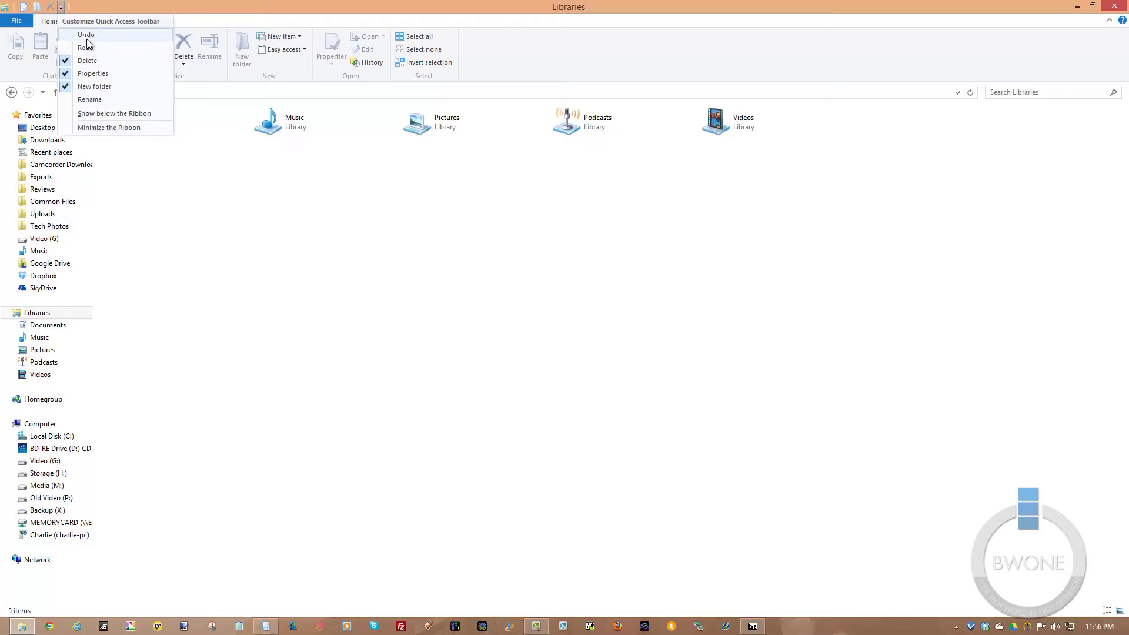
pyautogui.click(89, 36)
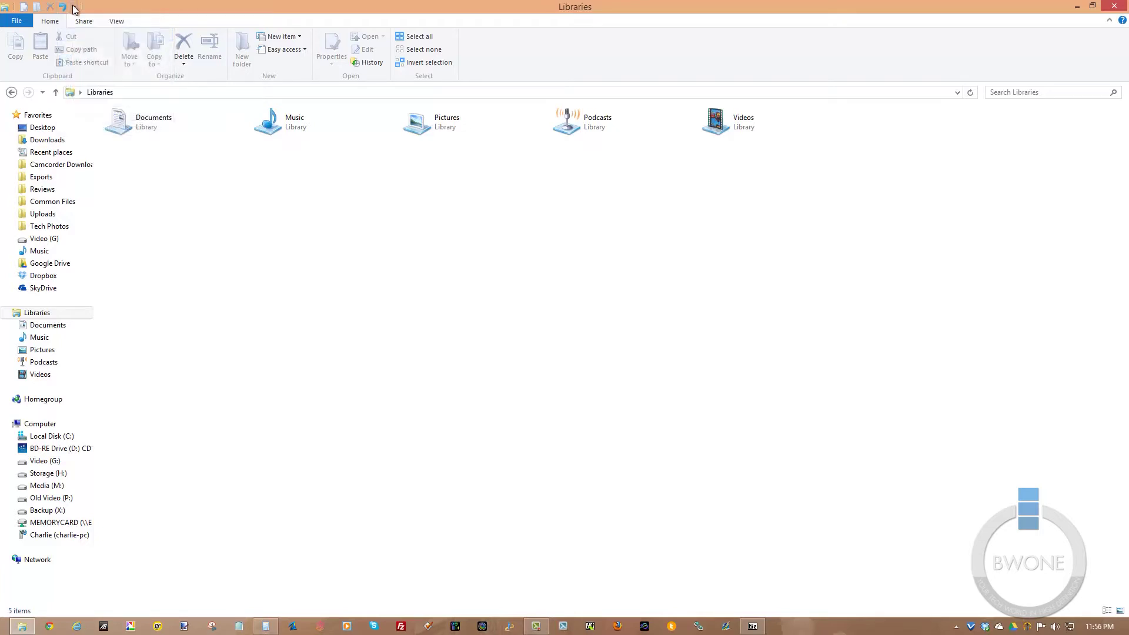
pyautogui.click(73, 7)
pyautogui.click(89, 47)
# Remove New folder and Delete from the Quick Access Toolbar, then open the File menu.
pyautogui.click(86, 10)
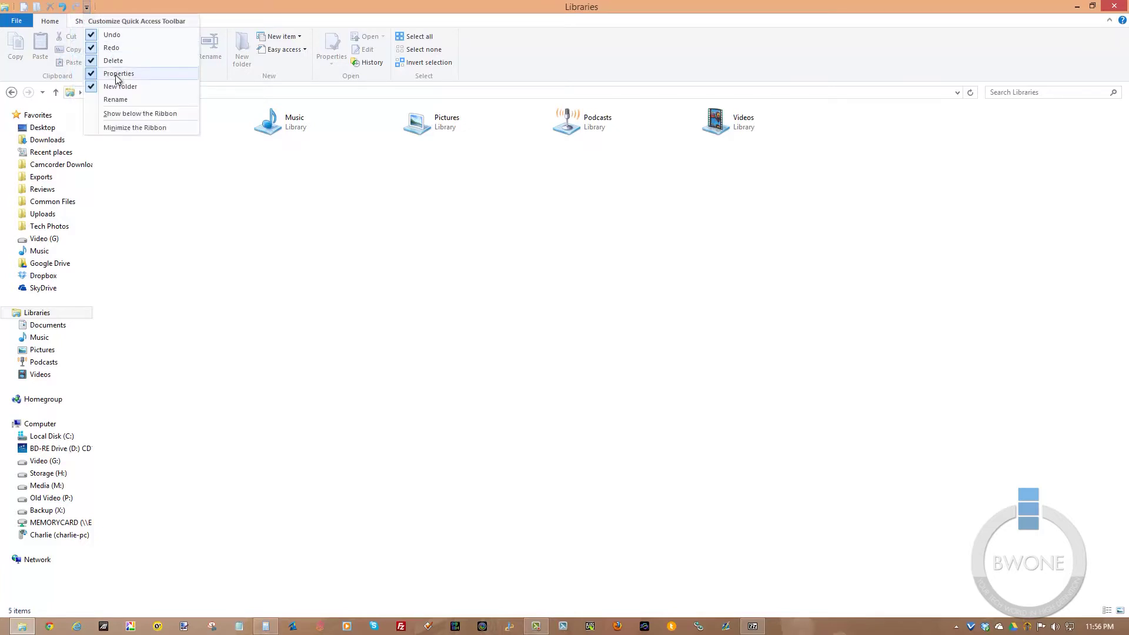
pyautogui.click(118, 83)
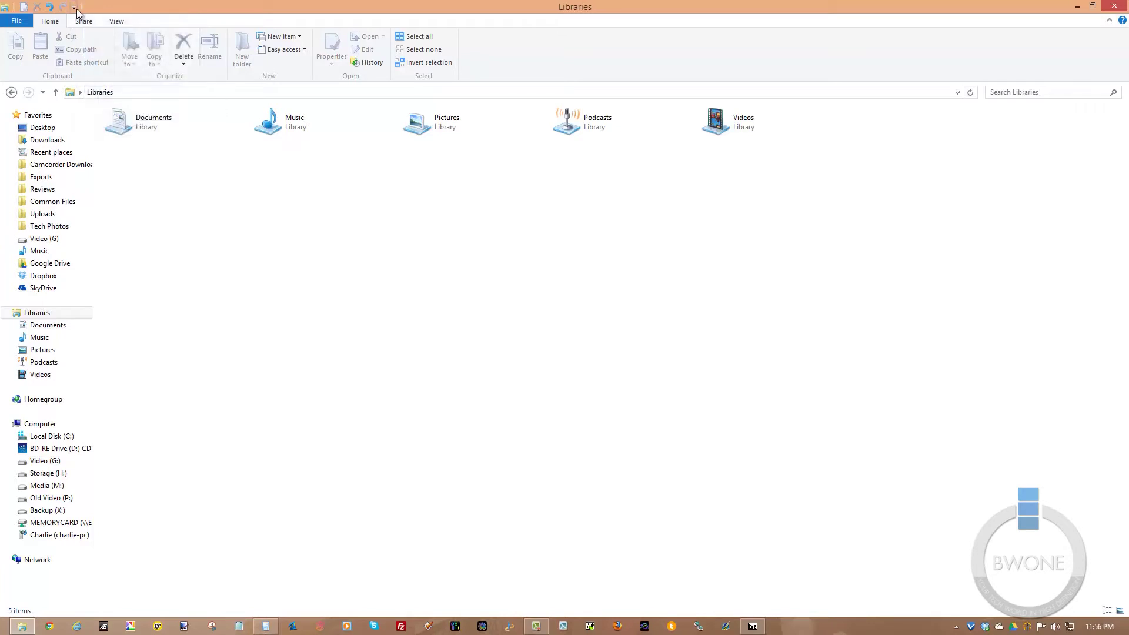
pyautogui.click(74, 7)
pyautogui.click(90, 60)
pyautogui.click(22, 21)
pyautogui.moveTo(22, 29)
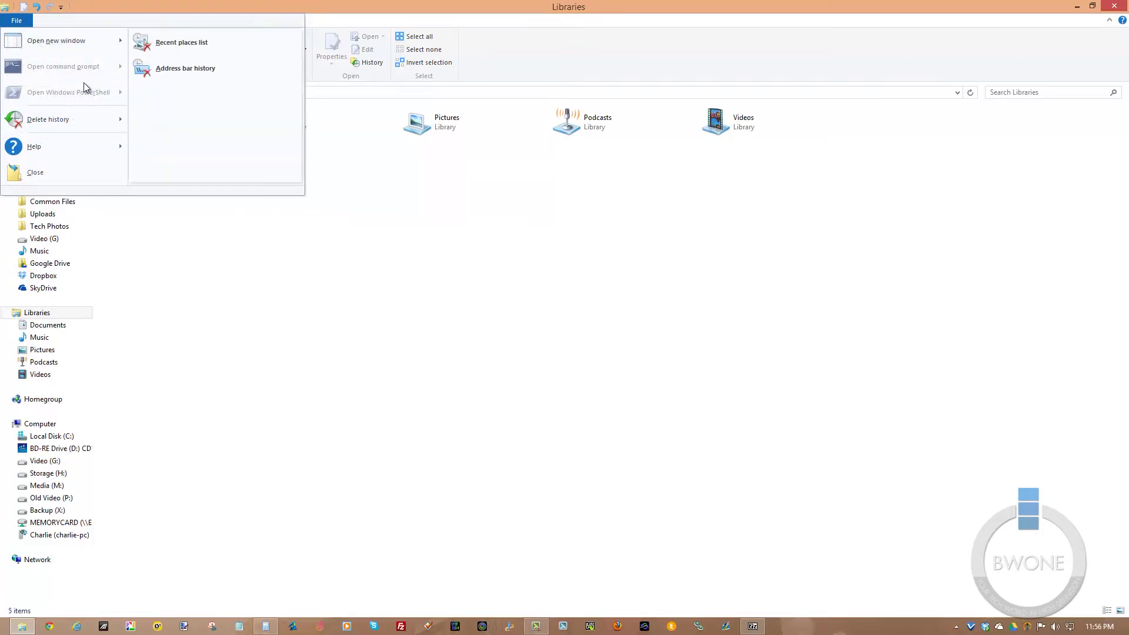
pyautogui.moveTo(83, 46)
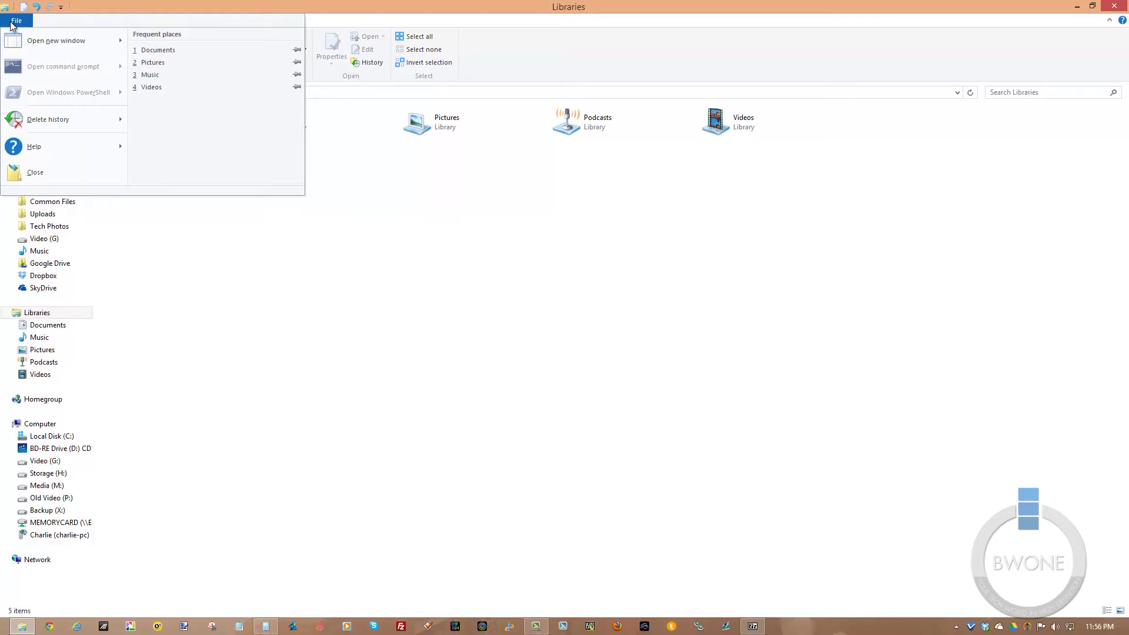
pyautogui.click(306, 7)
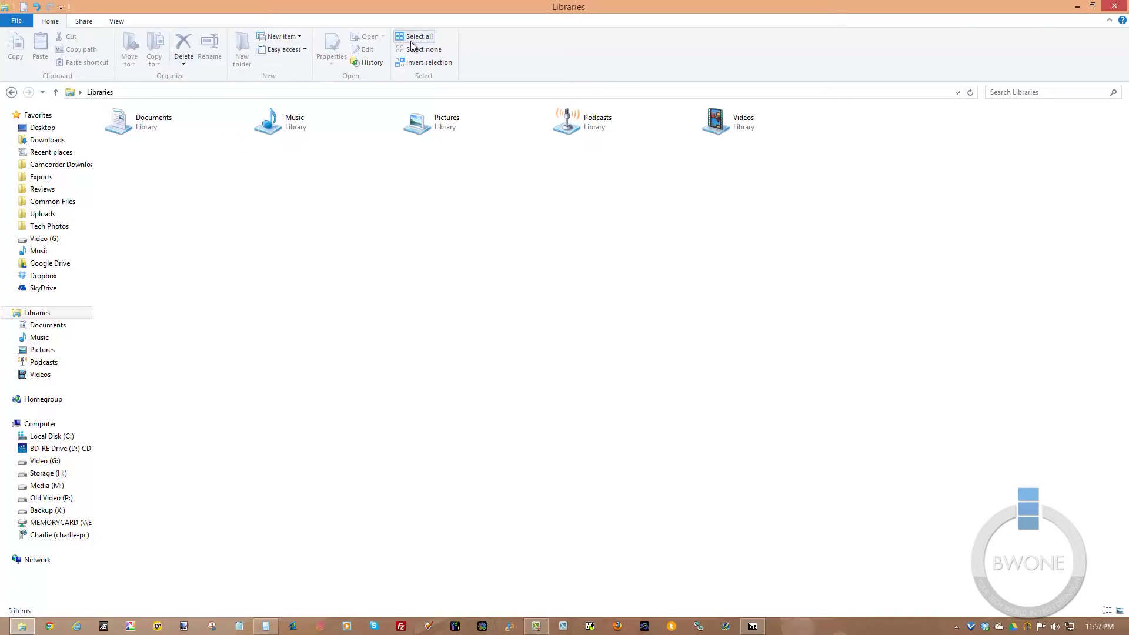
pyautogui.click(85, 21)
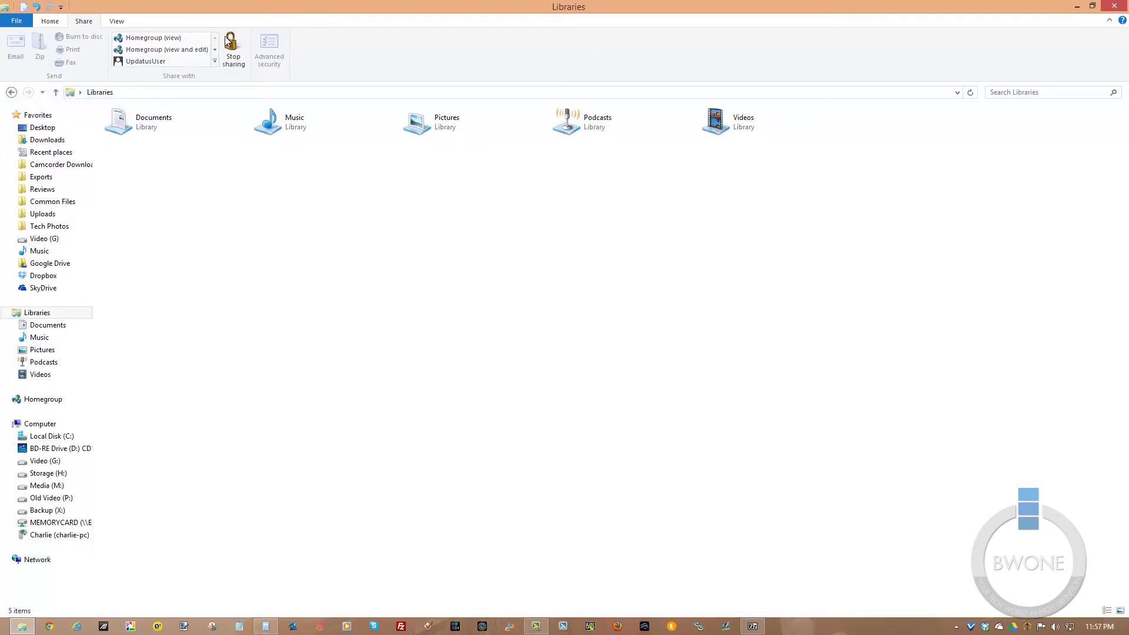
# Switch the ribbon to the View tab to show layout, pane and show/hide options.
pyautogui.click(117, 21)
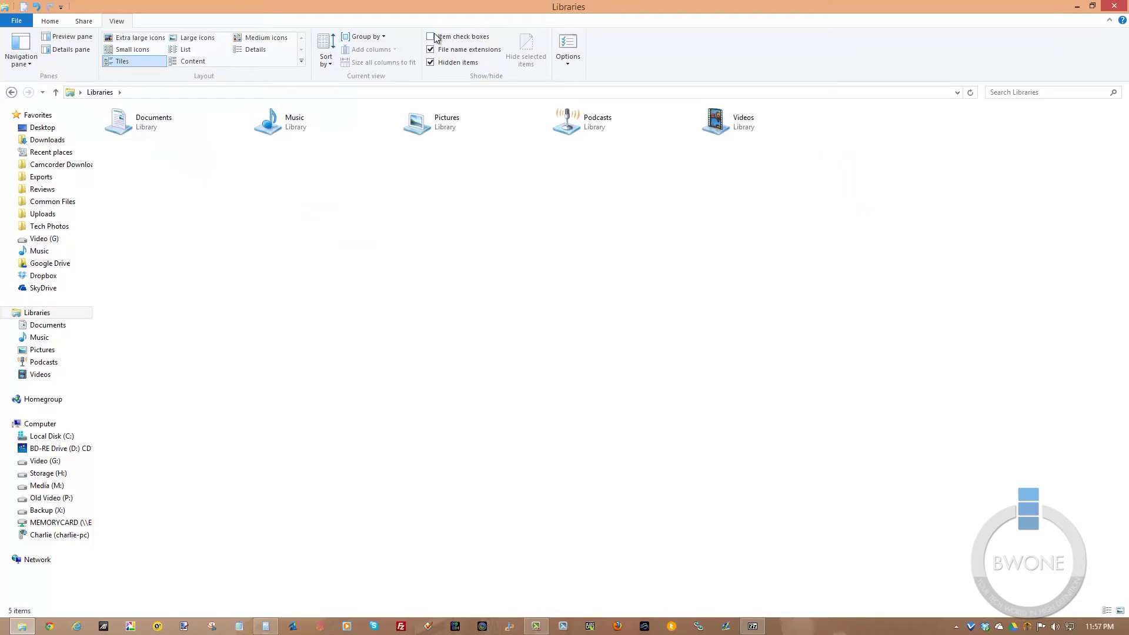
# Open and close Folder Options without changes, then select the Documents library tile.
pyautogui.click(568, 52)
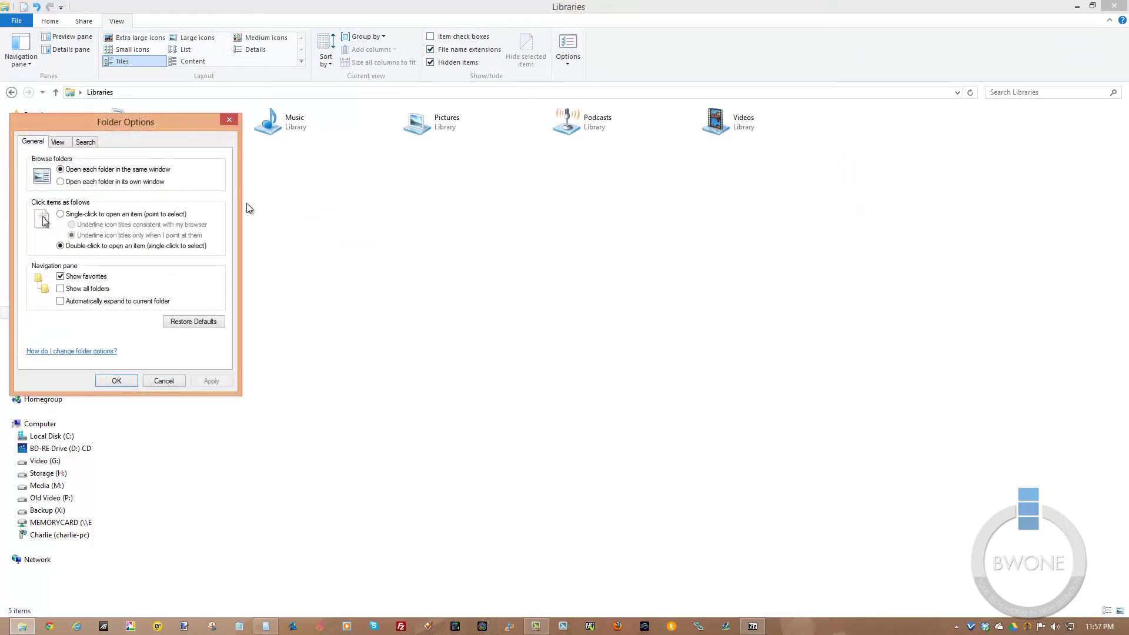
pyautogui.click(228, 121)
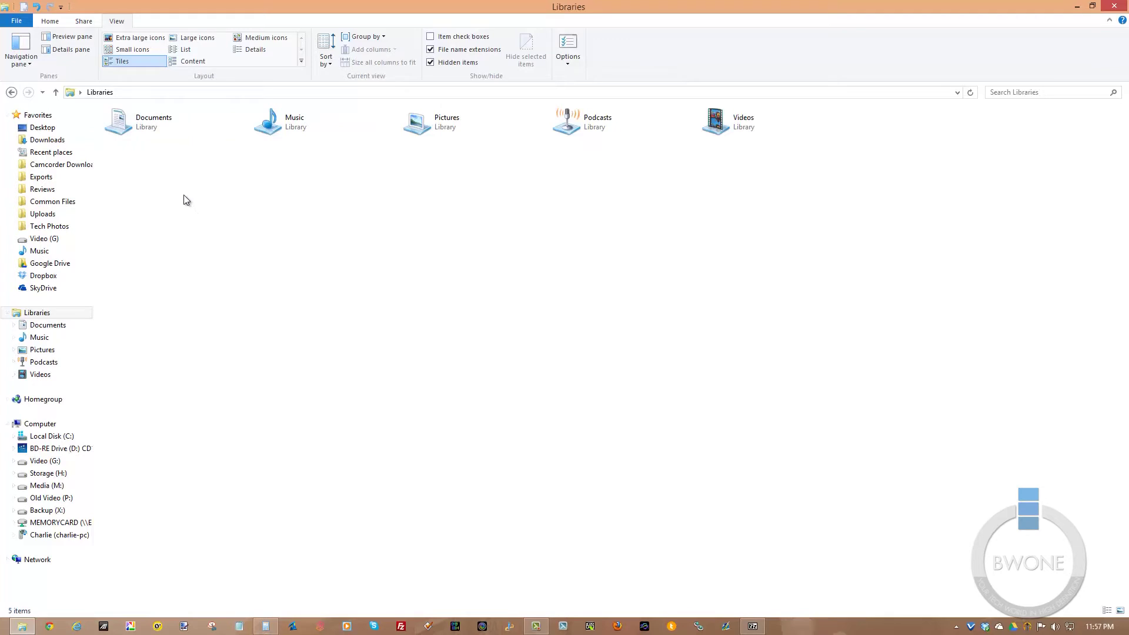
pyautogui.click(151, 122)
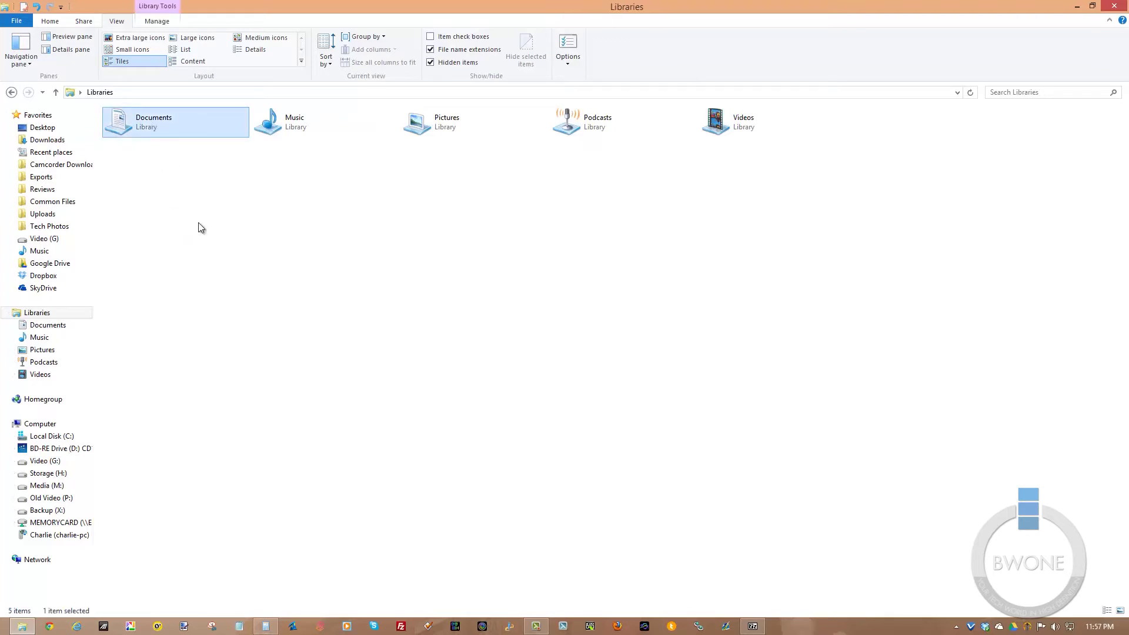
# Review the library optimization choices on the Manage tab, then deselect Documents.
pyautogui.click(160, 23)
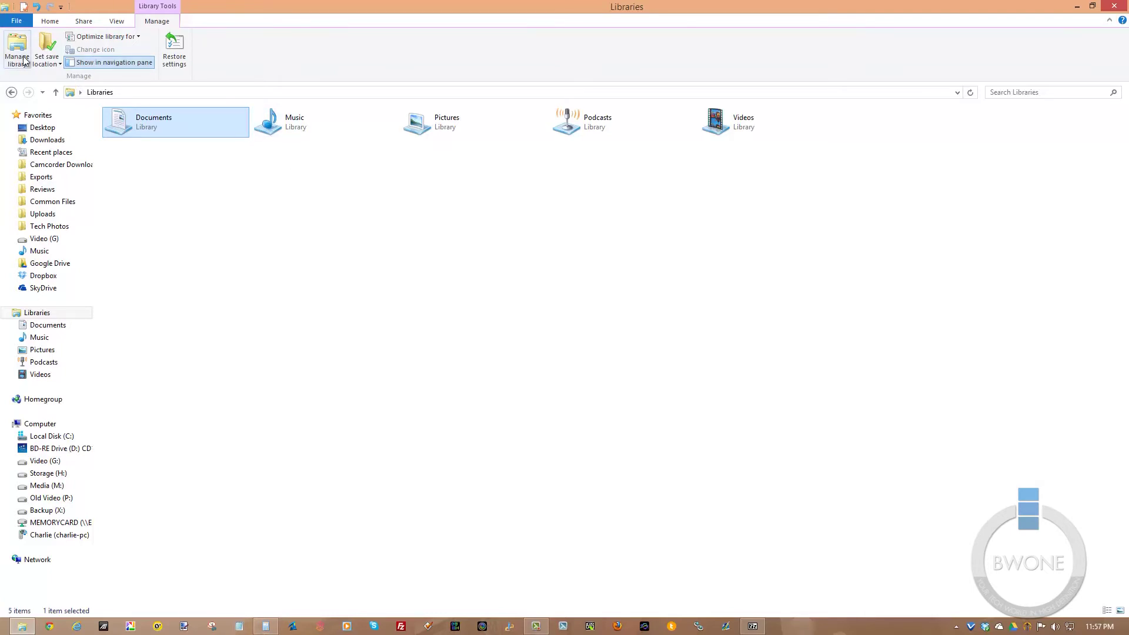
pyautogui.click(134, 42)
pyautogui.click(251, 60)
pyautogui.click(227, 335)
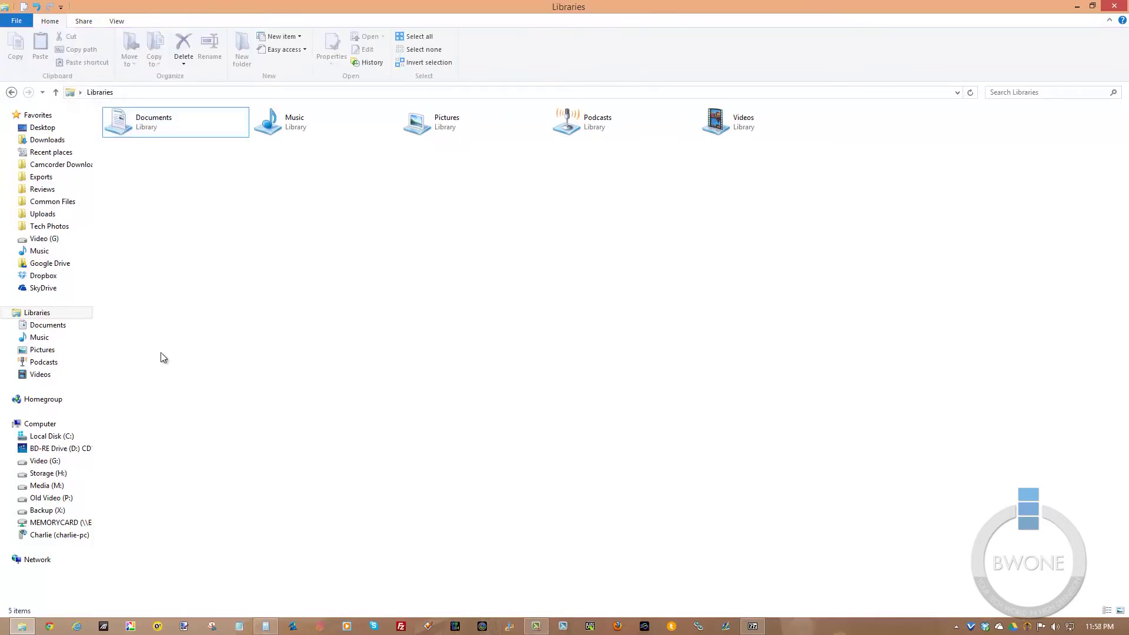
# Open the Documents library, cycle through Share, View, Manage and Home, and select Sample.zip.
pyautogui.click(71, 328)
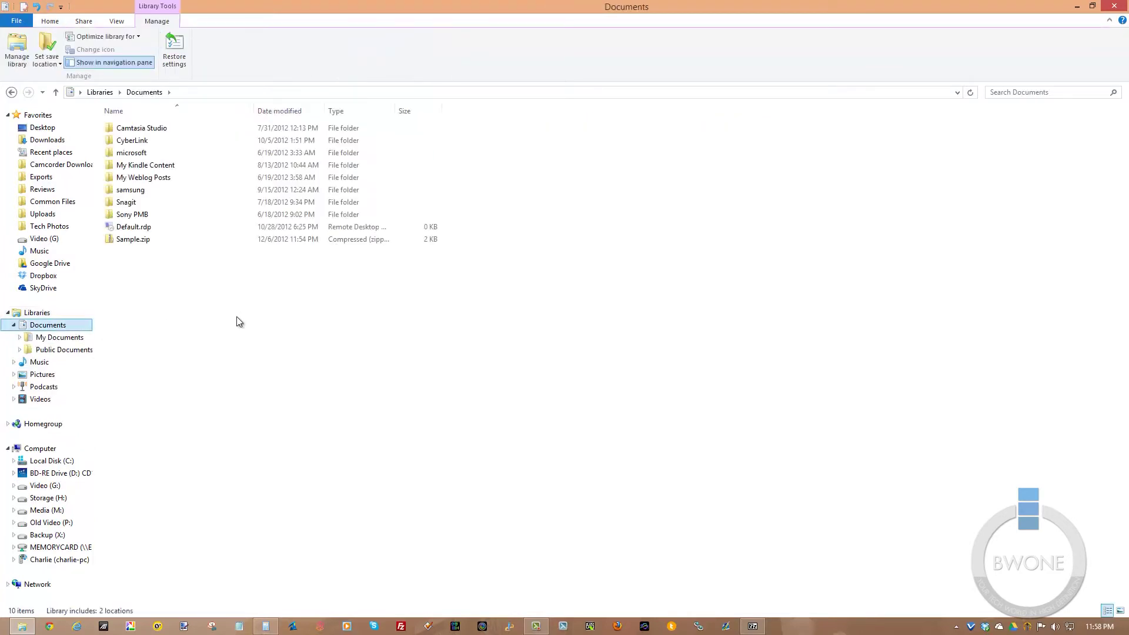
pyautogui.click(187, 274)
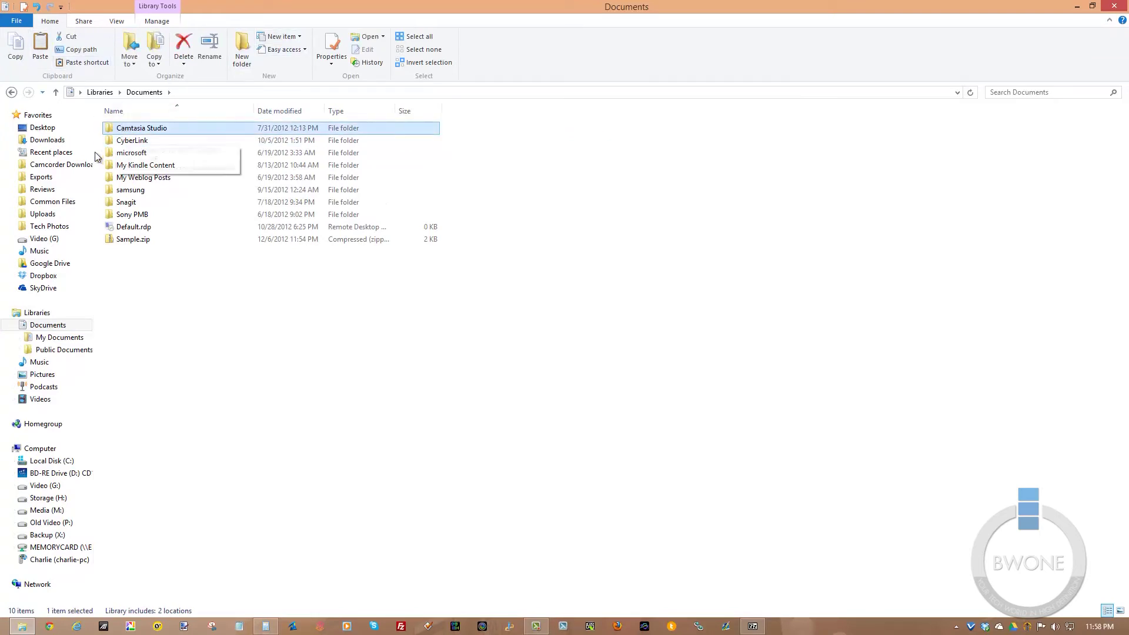
pyautogui.click(84, 21)
pyautogui.click(116, 21)
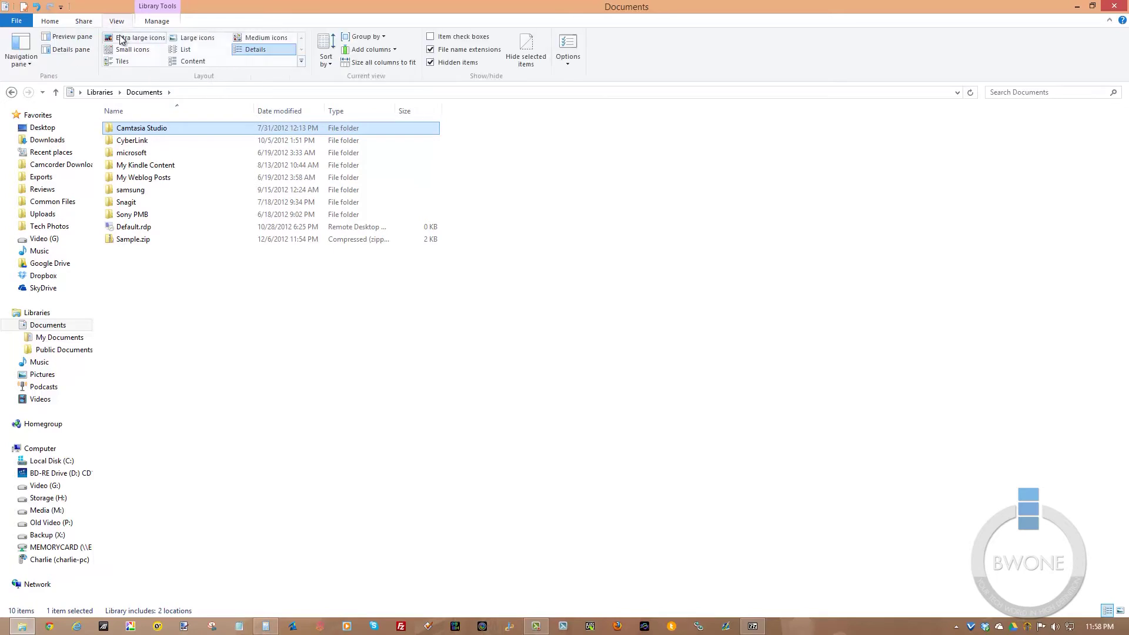
pyautogui.click(160, 22)
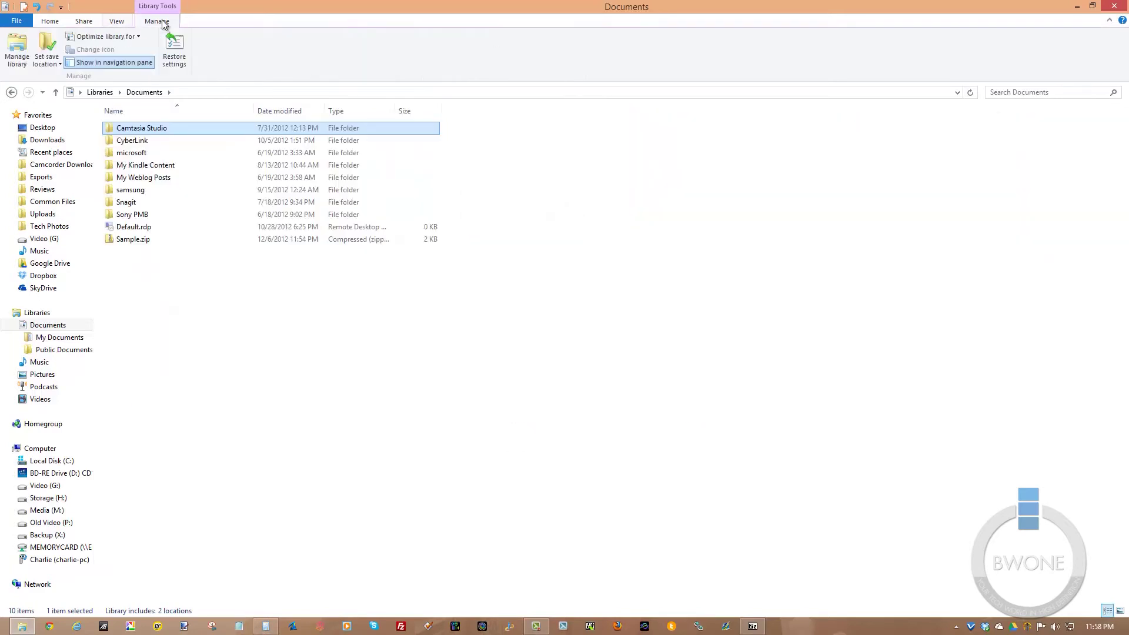
pyautogui.click(49, 21)
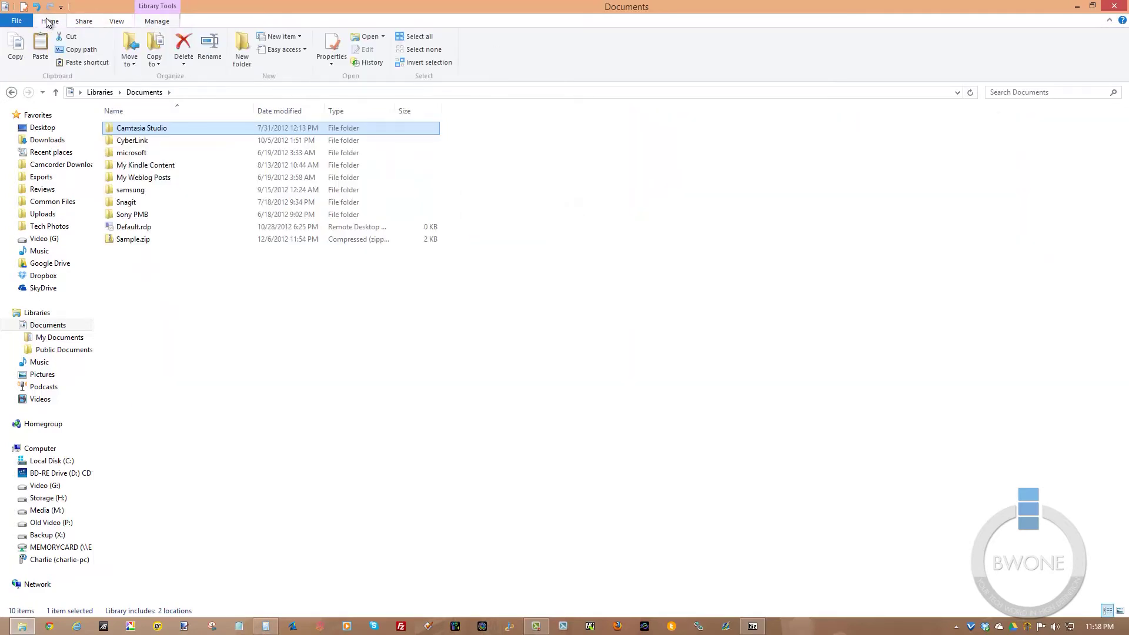
pyautogui.click(142, 239)
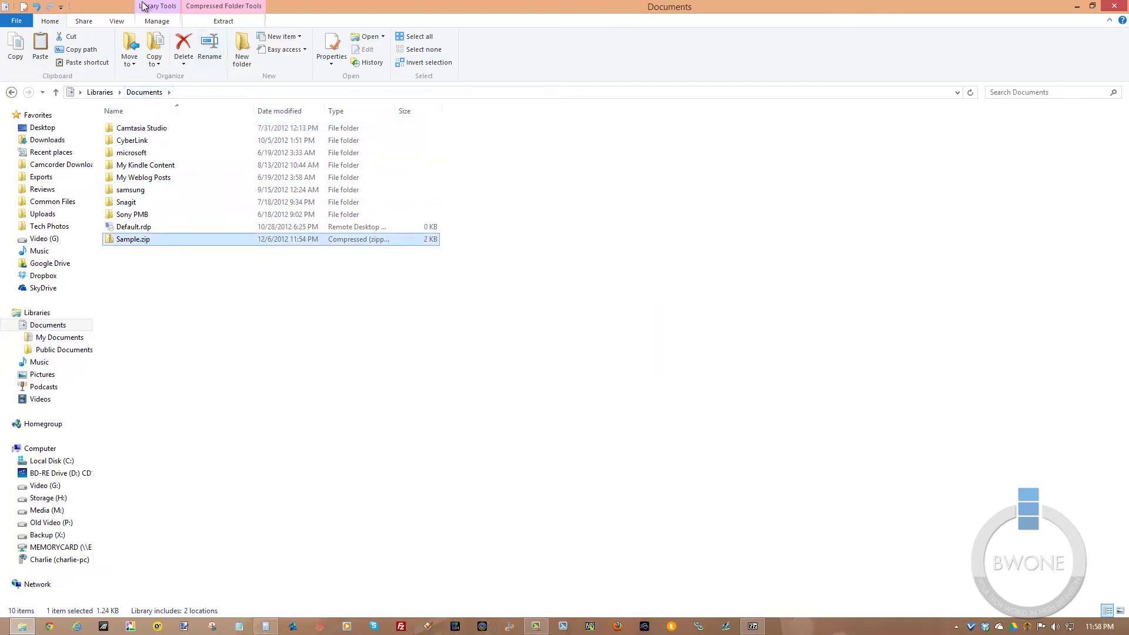
# Start Extract All on Sample.zip, cancel the dialog, then select the samsung folder.
pyautogui.click(223, 21)
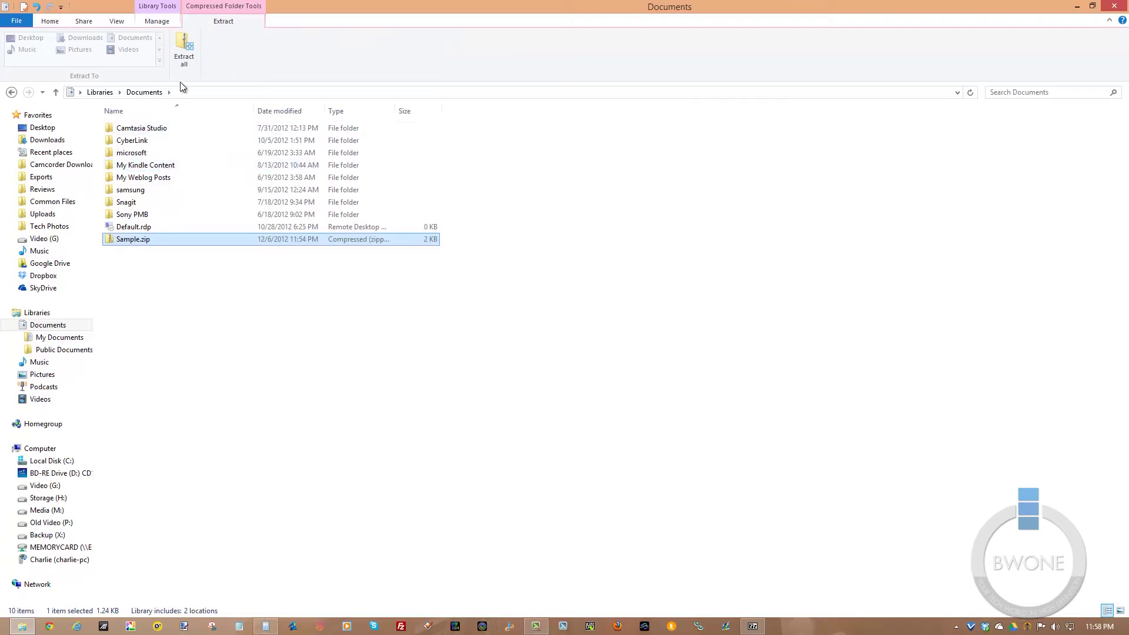
pyautogui.click(187, 53)
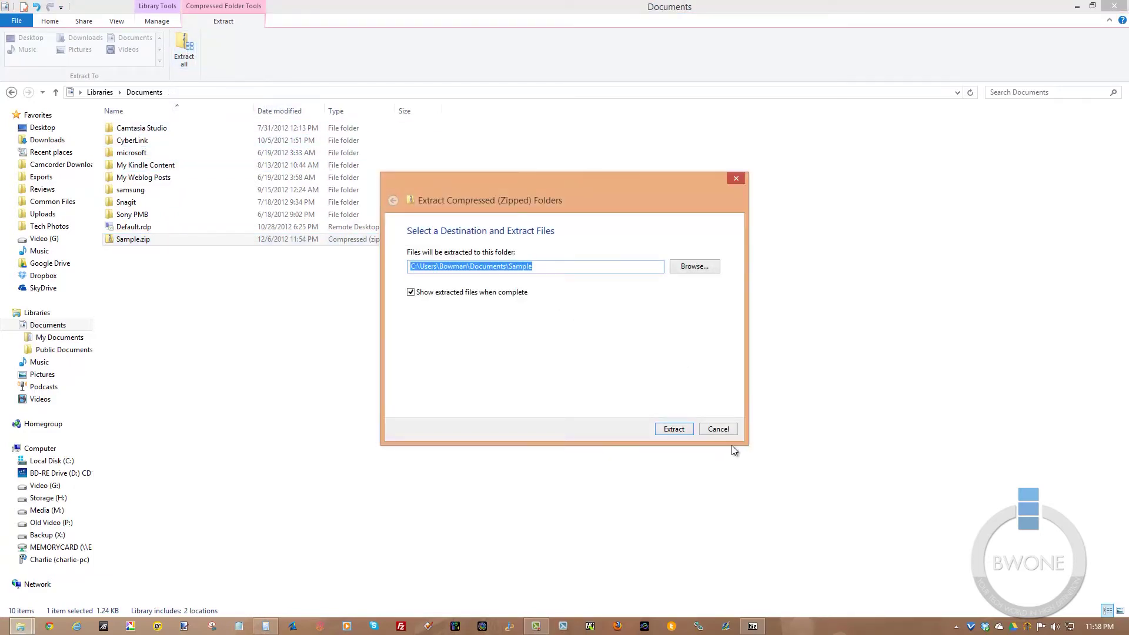
pyautogui.click(727, 433)
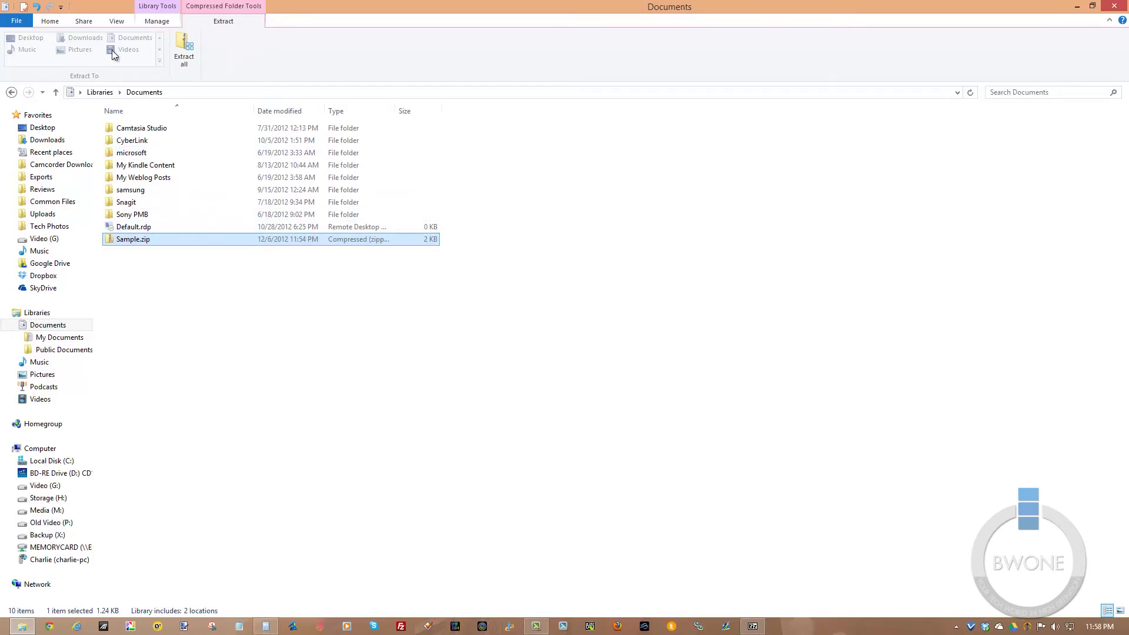
pyautogui.click(154, 190)
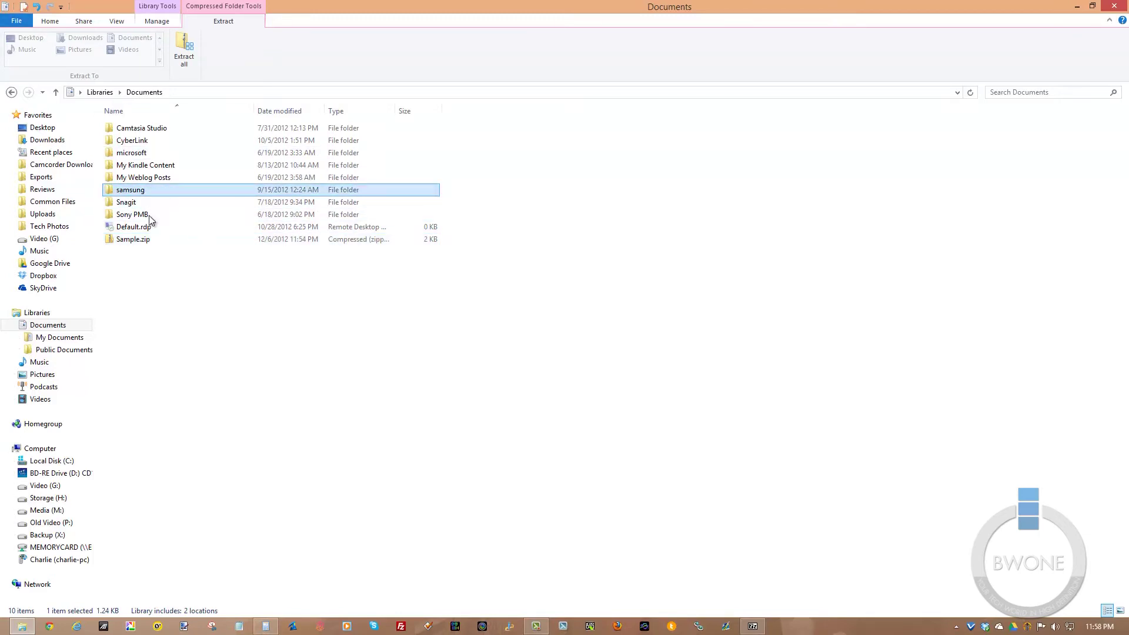
# Open Music, browse Busta Rhymes > Year Of The Dragon, go back, and scroll down the artists.
pyautogui.click(45, 363)
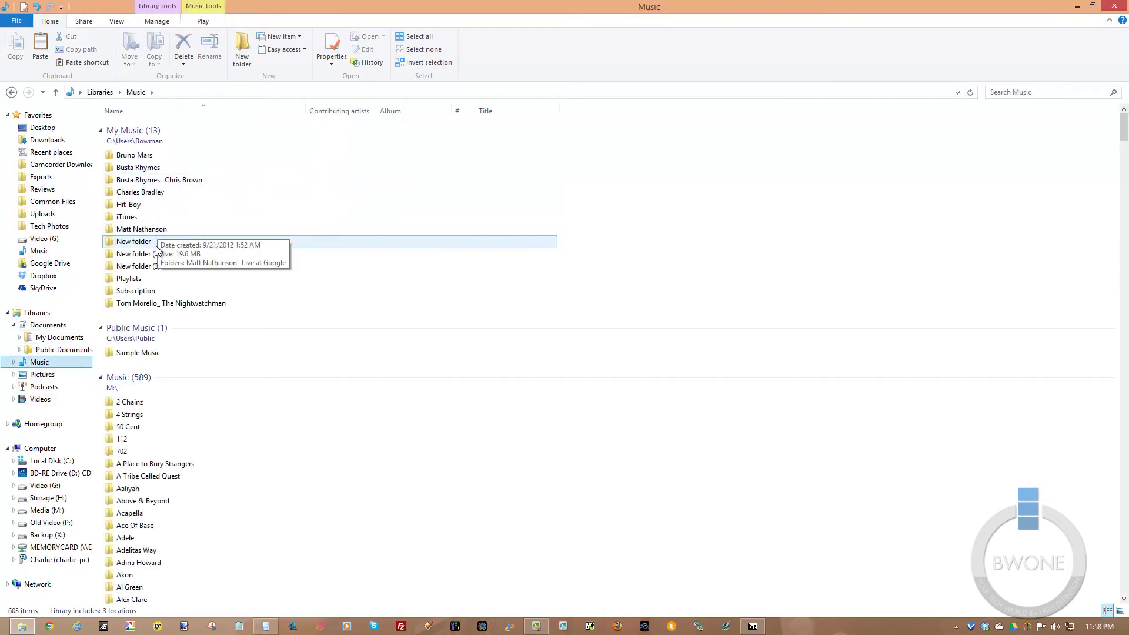
pyautogui.doubleClick(151, 169)
pyautogui.doubleClick(147, 129)
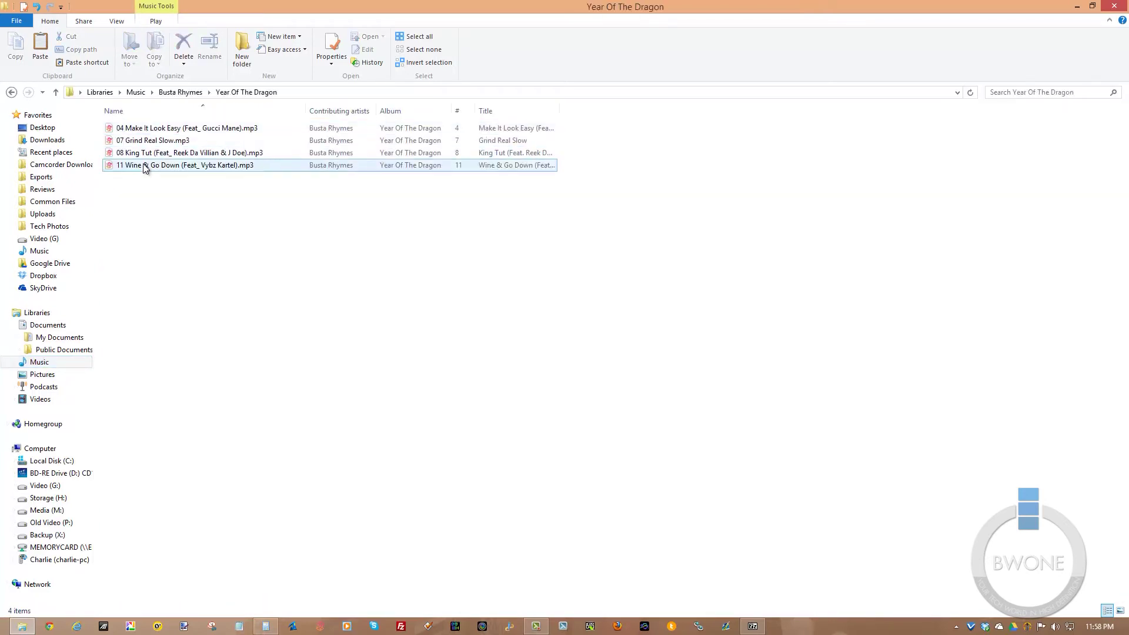
pyautogui.click(166, 128)
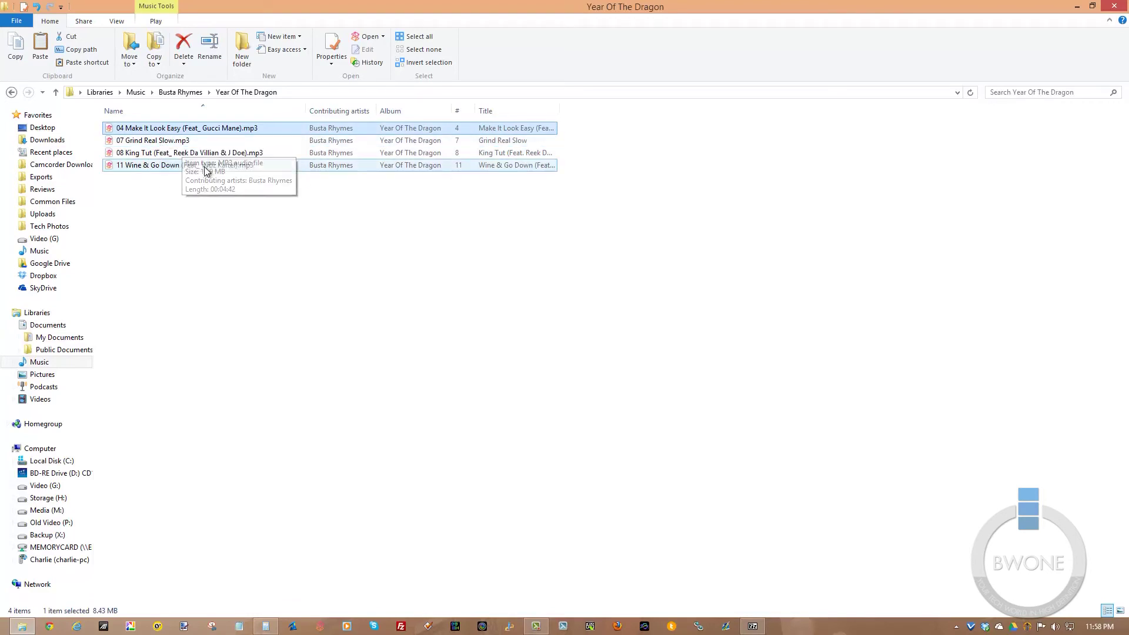
pyautogui.press('BackSpace')
pyautogui.press('BackSpace')
pyautogui.scroll(-9, 157, 376)
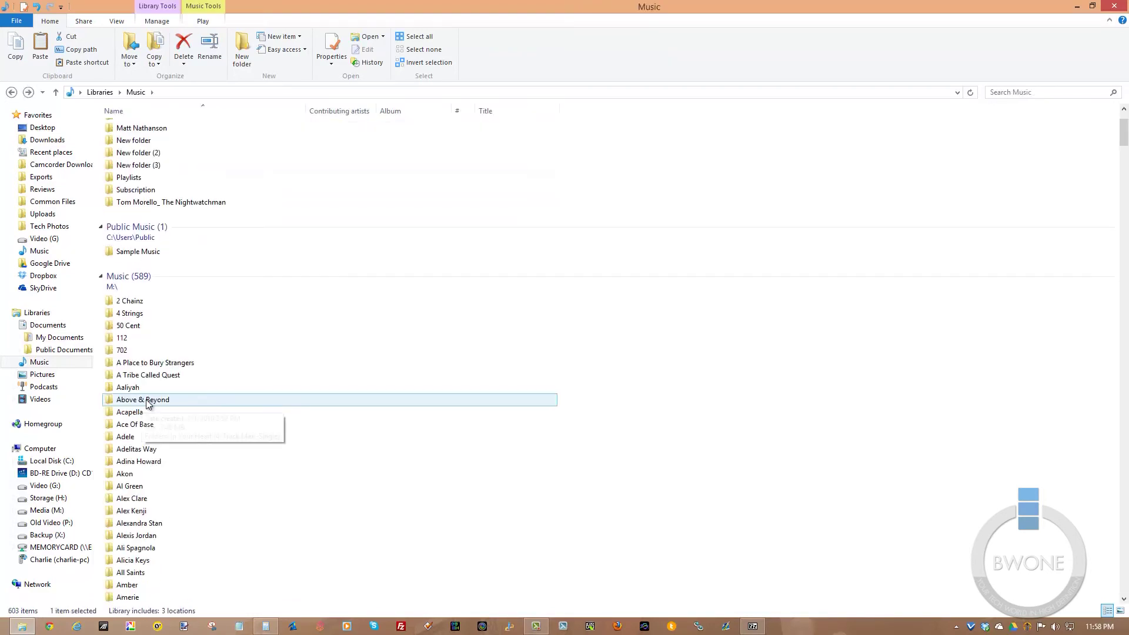
pyautogui.scroll(-11, 138, 412)
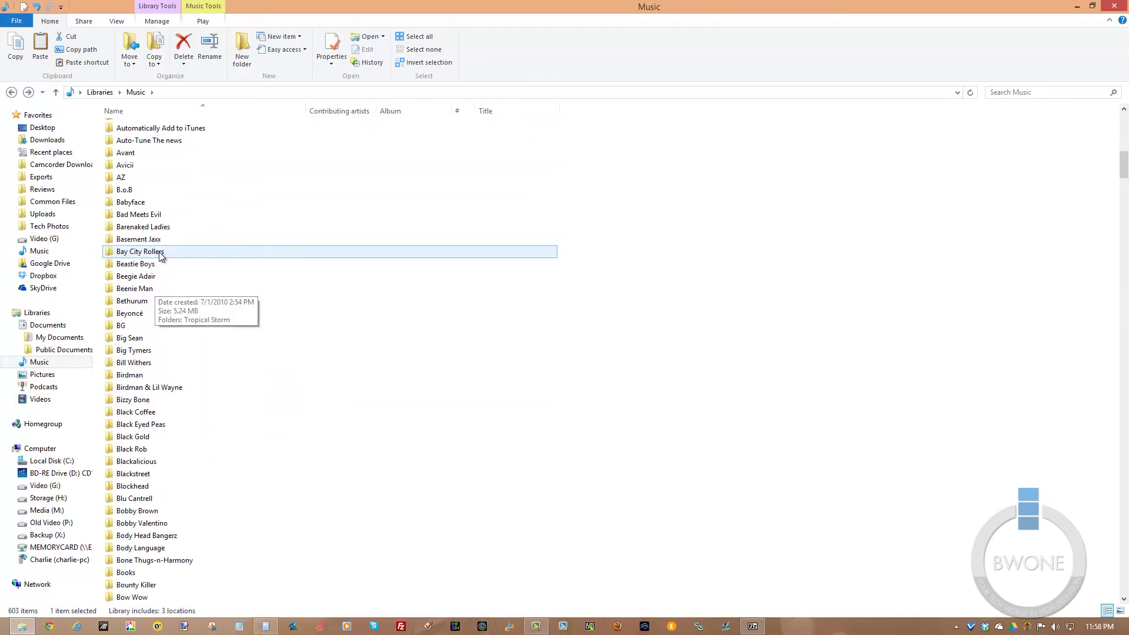
pyautogui.scroll(-3, 150, 270)
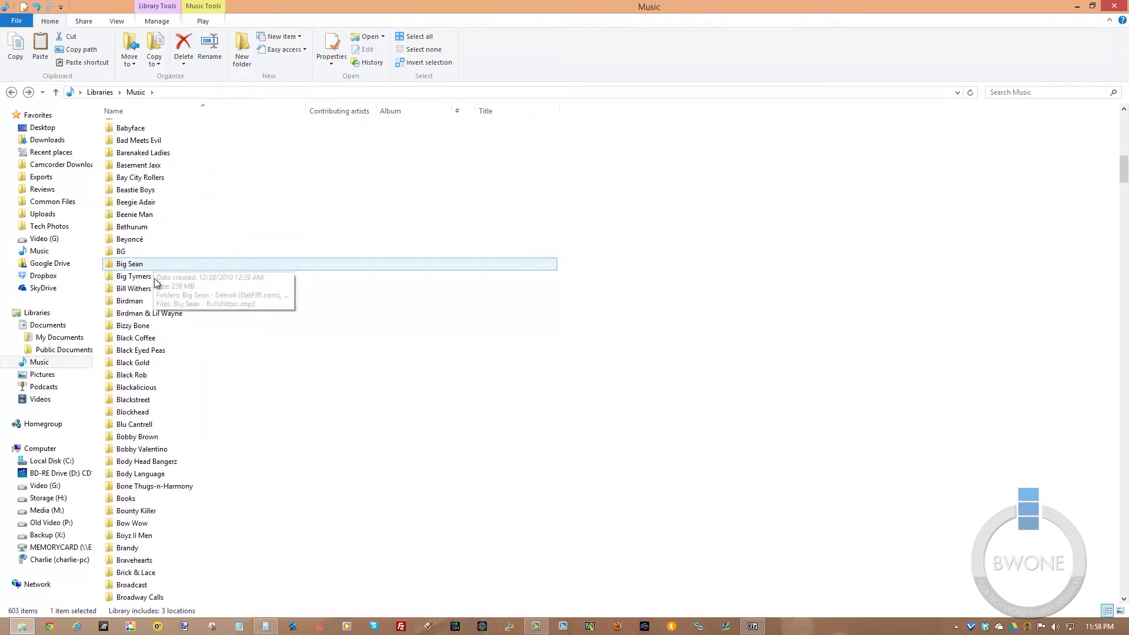
pyautogui.scroll(-3, 151, 291)
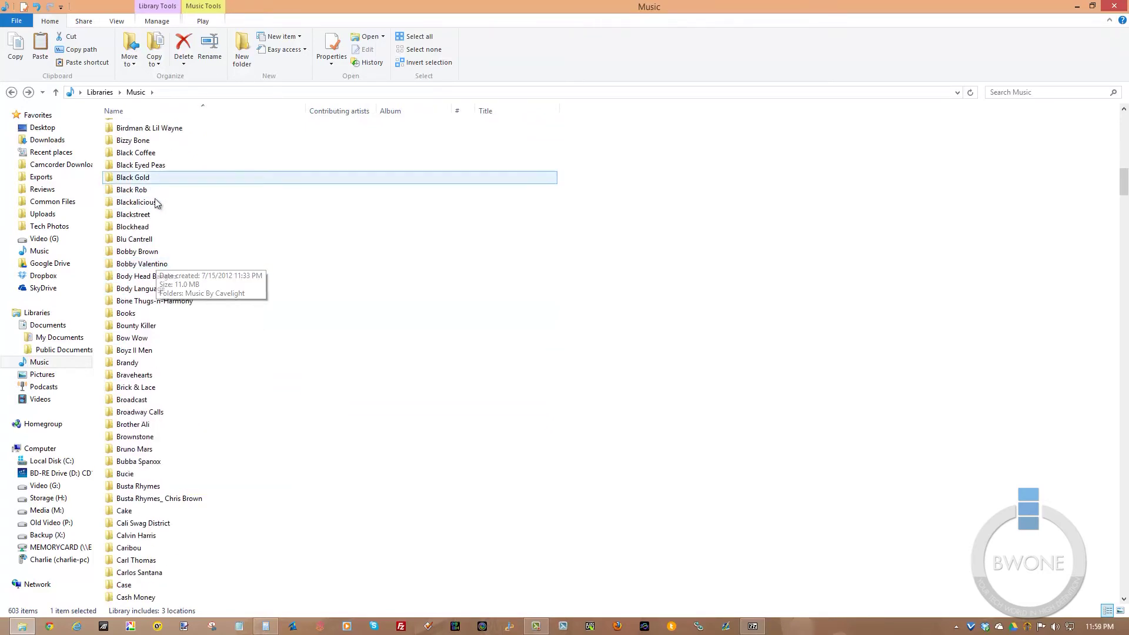
pyautogui.scroll(-1, 147, 213)
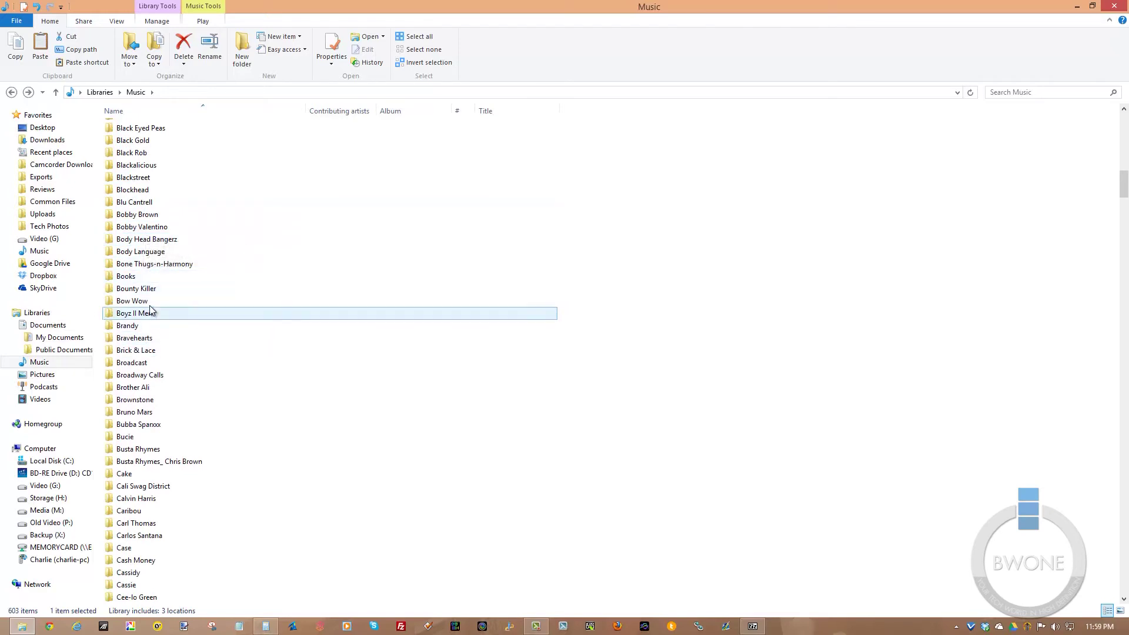
# Open Bruno Mars > Unorthodox Jukebox, play Locked Out Of Heaven.mp3, then close the player.
pyautogui.doubleClick(141, 412)
pyautogui.doubleClick(152, 128)
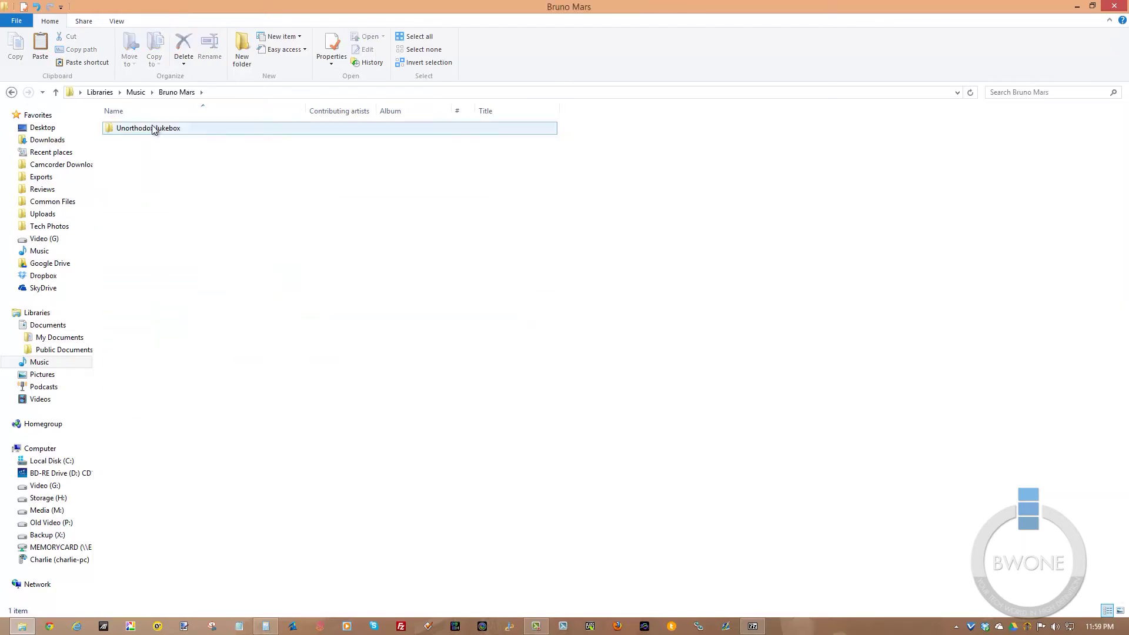
pyautogui.click(152, 131)
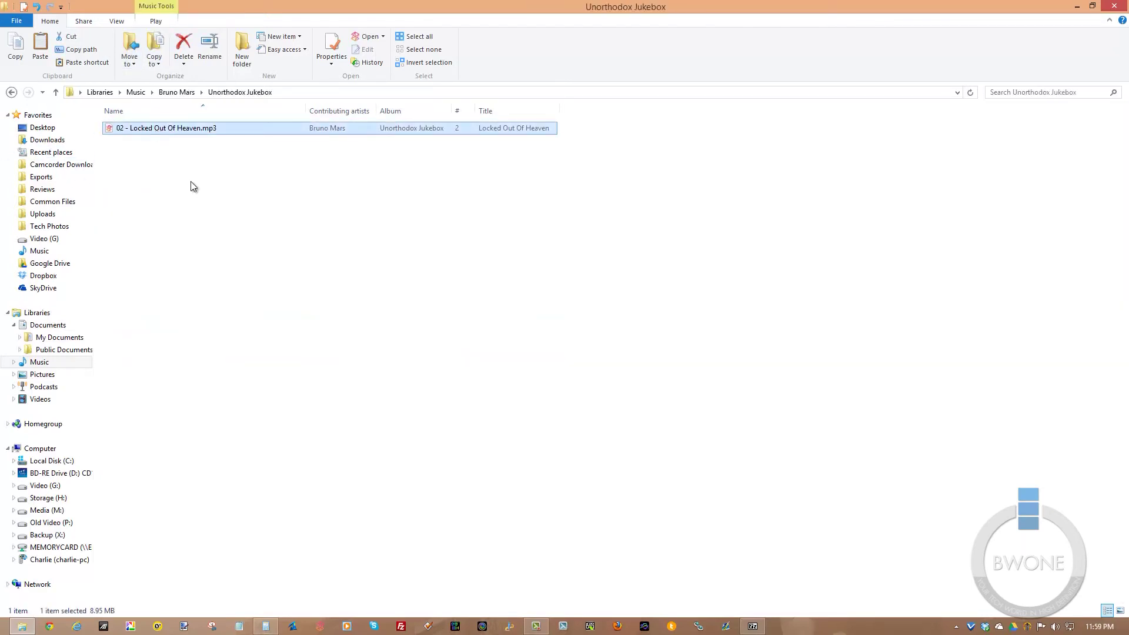
pyautogui.click(160, 22)
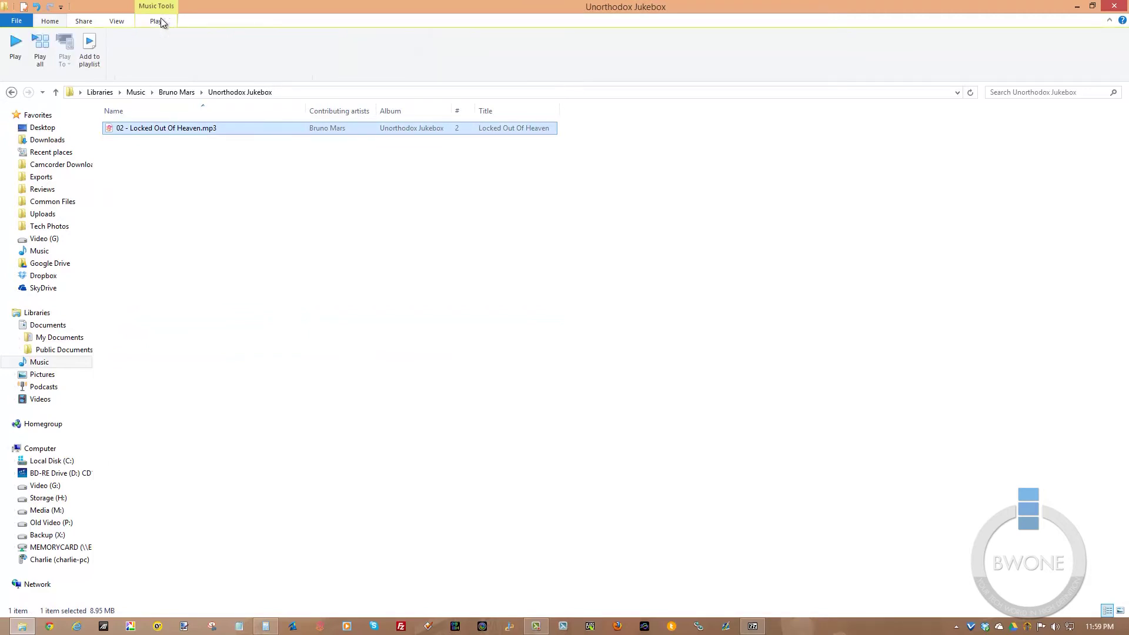
pyautogui.click(10, 50)
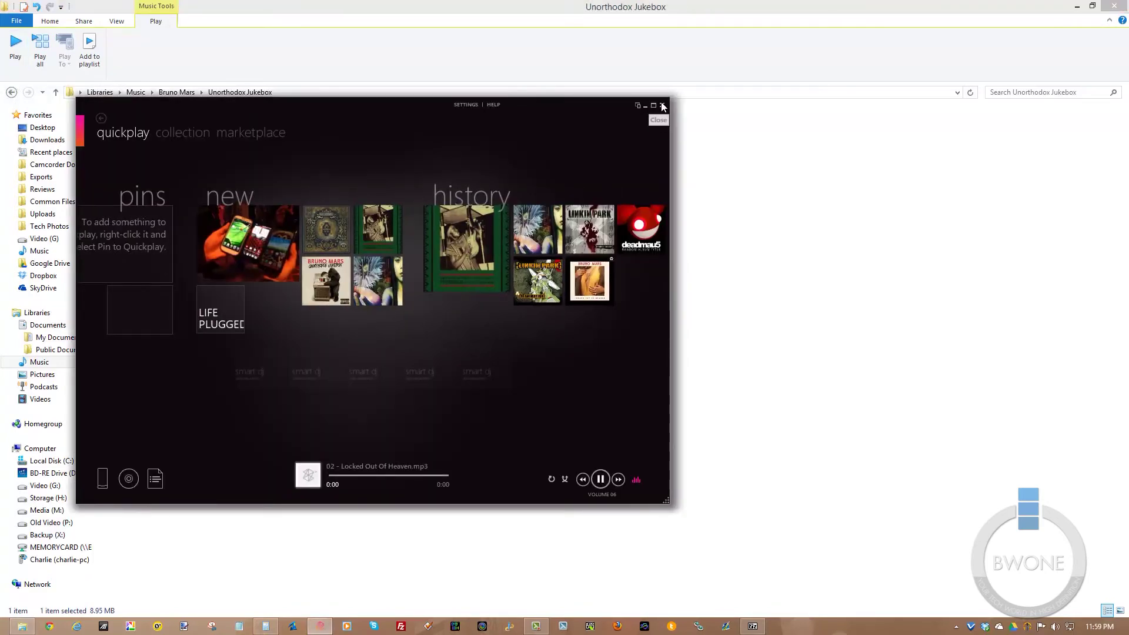
pyautogui.click(663, 106)
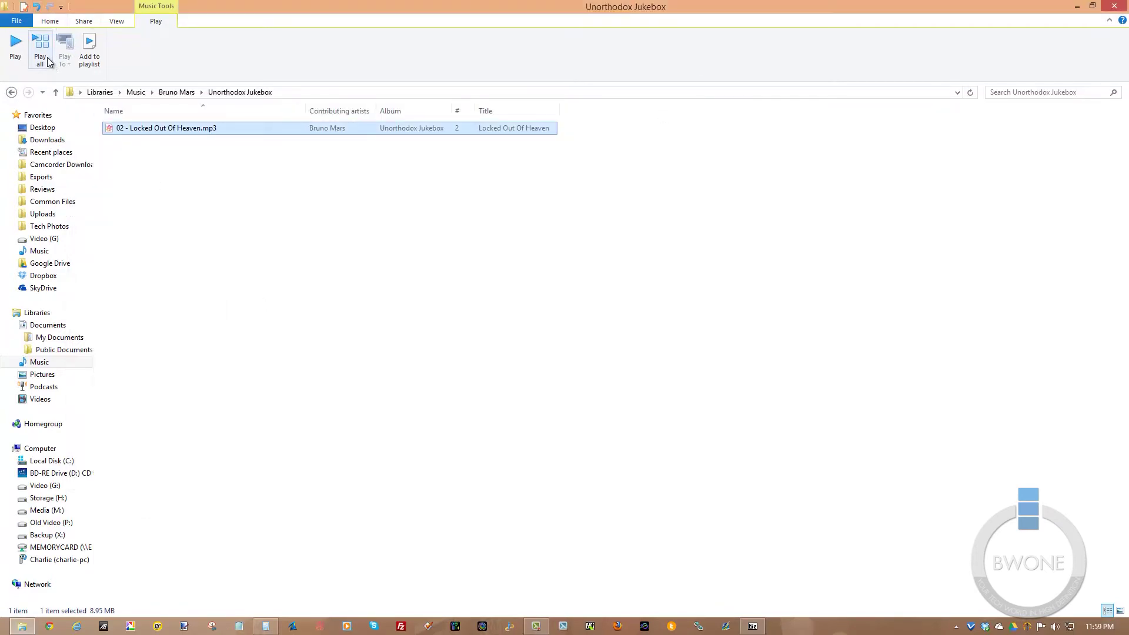
# Cycle through the View, Share, Home and Play tabs, then clear the track selection.
pyautogui.click(117, 22)
pyautogui.click(83, 22)
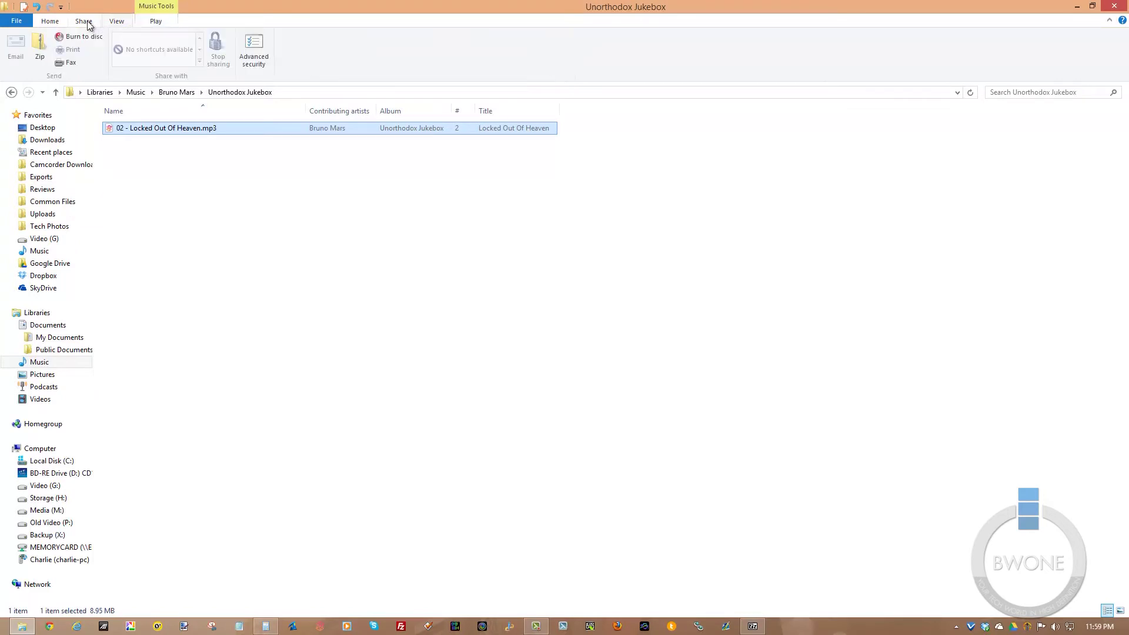
pyautogui.click(51, 24)
pyautogui.click(87, 22)
pyautogui.click(155, 21)
pyautogui.click(203, 232)
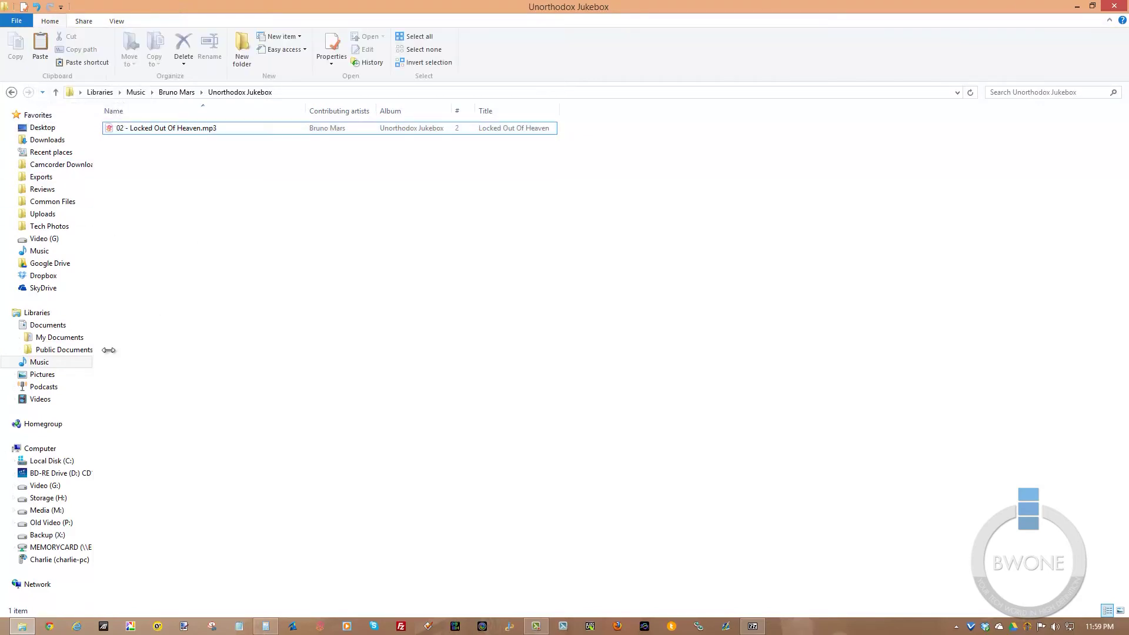
# In Pictures, rotate the first vlcsnap screenshot left, then right twice, and open Podcasts.
pyautogui.click(25, 374)
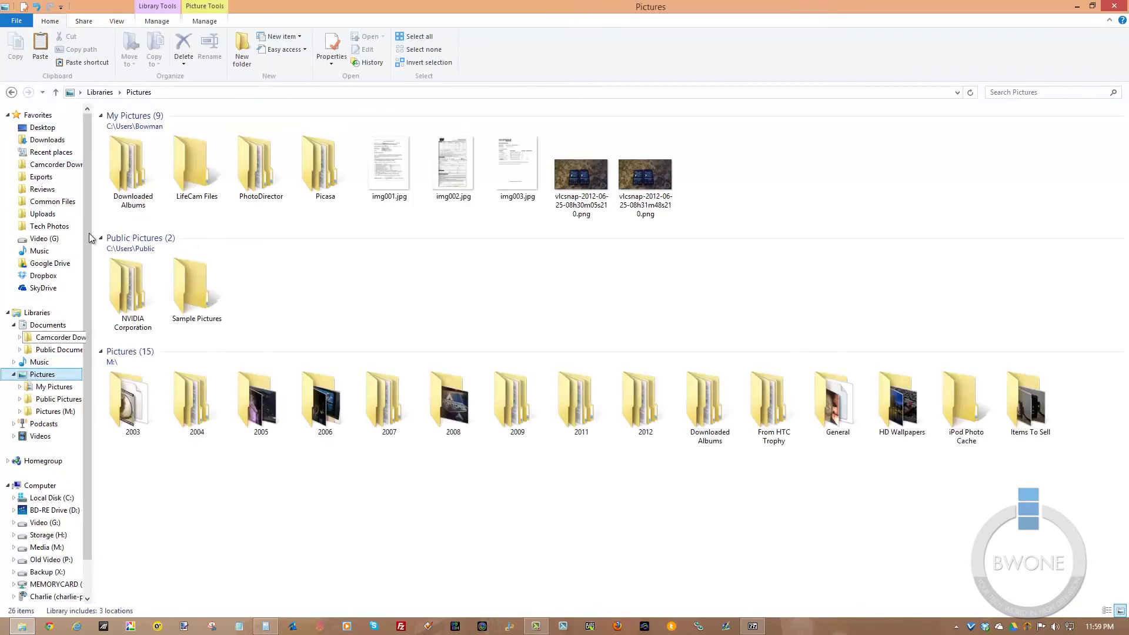
pyautogui.click(584, 156)
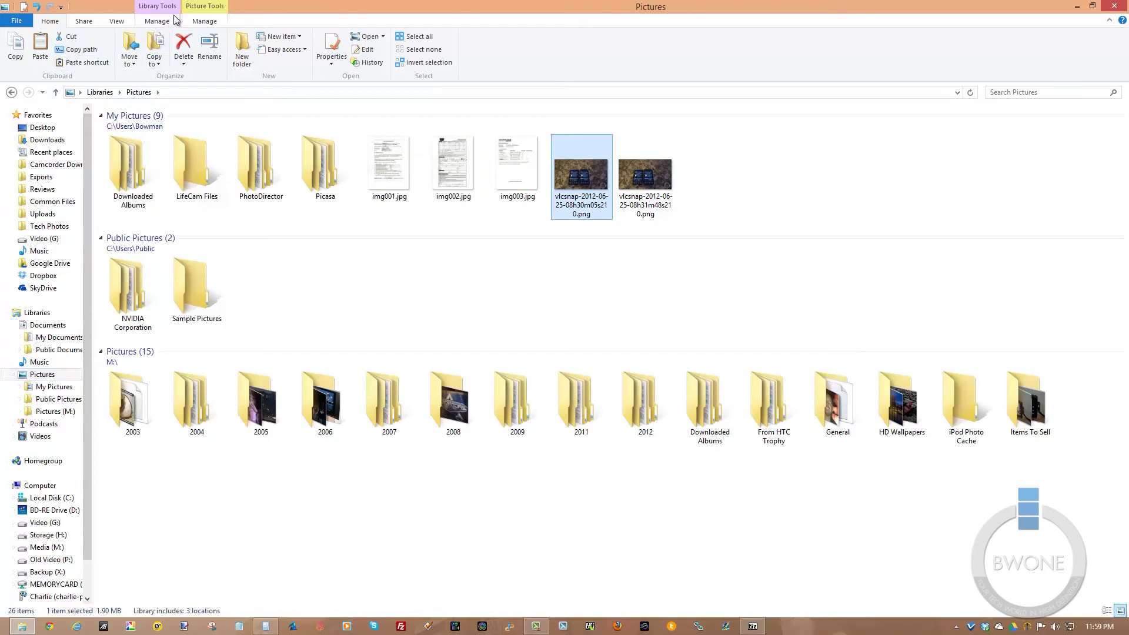
pyautogui.click(205, 21)
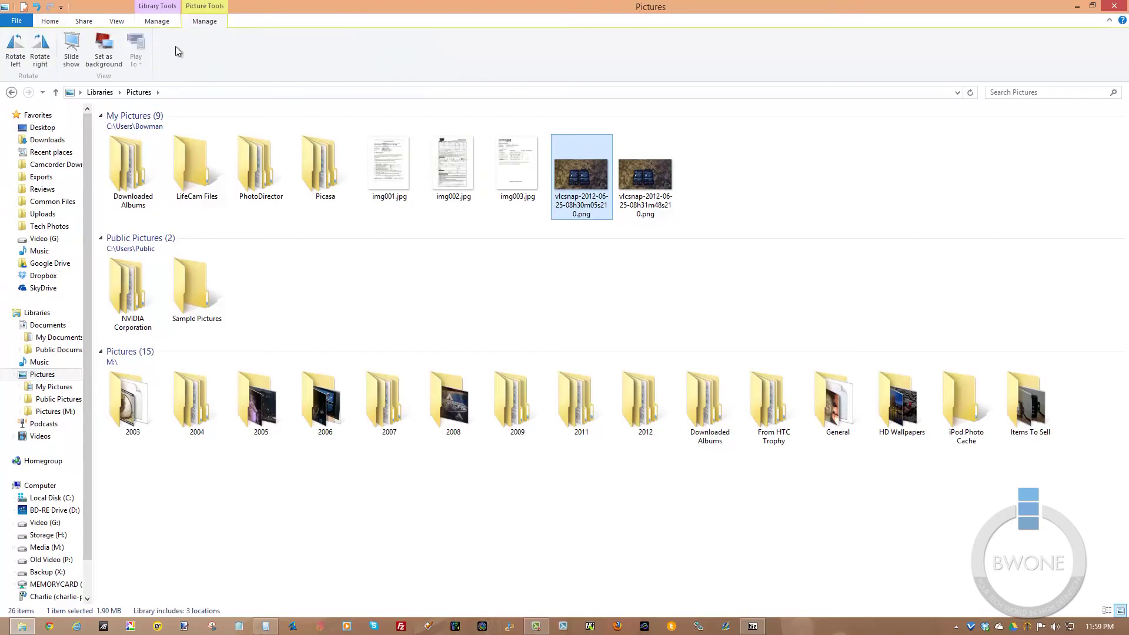
pyautogui.click(18, 63)
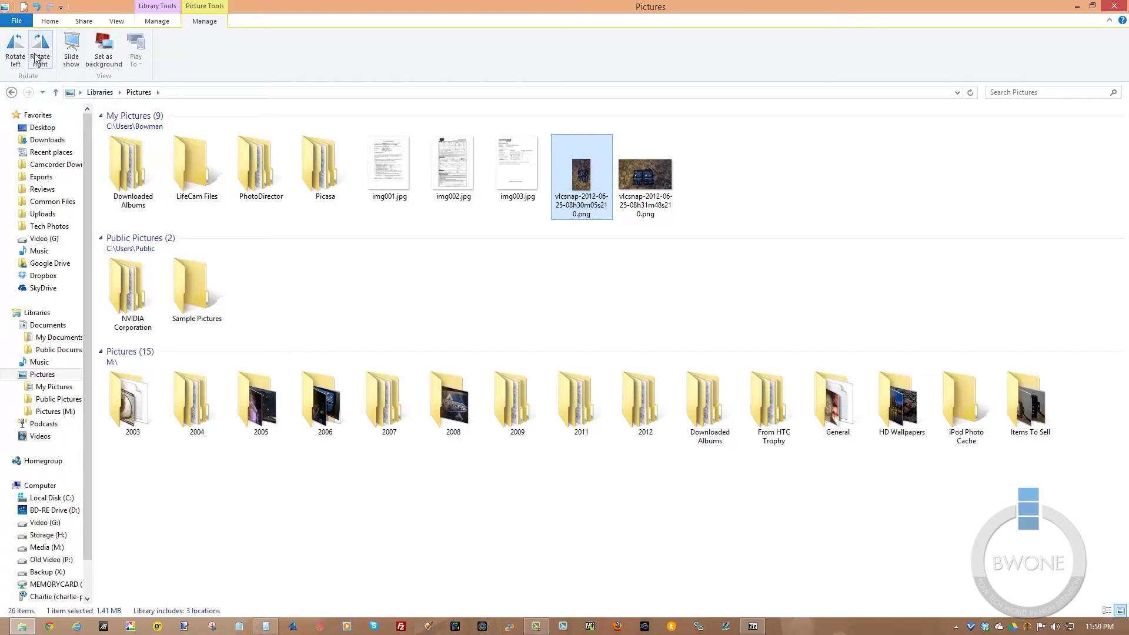
pyautogui.click(36, 59)
pyautogui.click(37, 58)
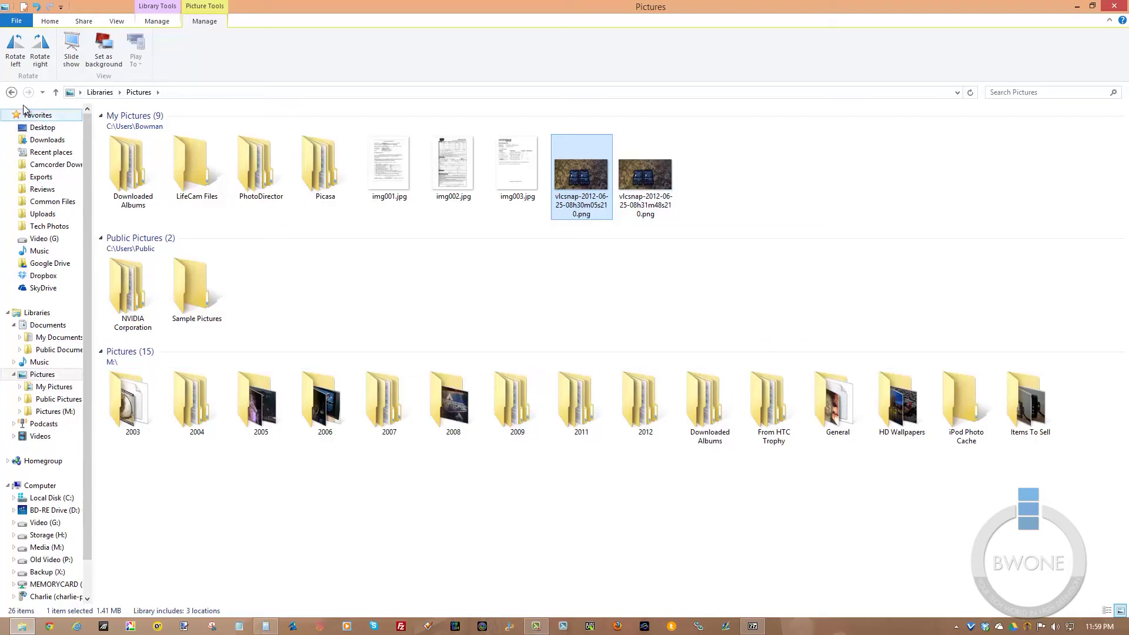
pyautogui.click(42, 425)
# Open Videos, select Brian 2.MPG, and browse the Play, Manage and Home tabs.
pyautogui.click(38, 438)
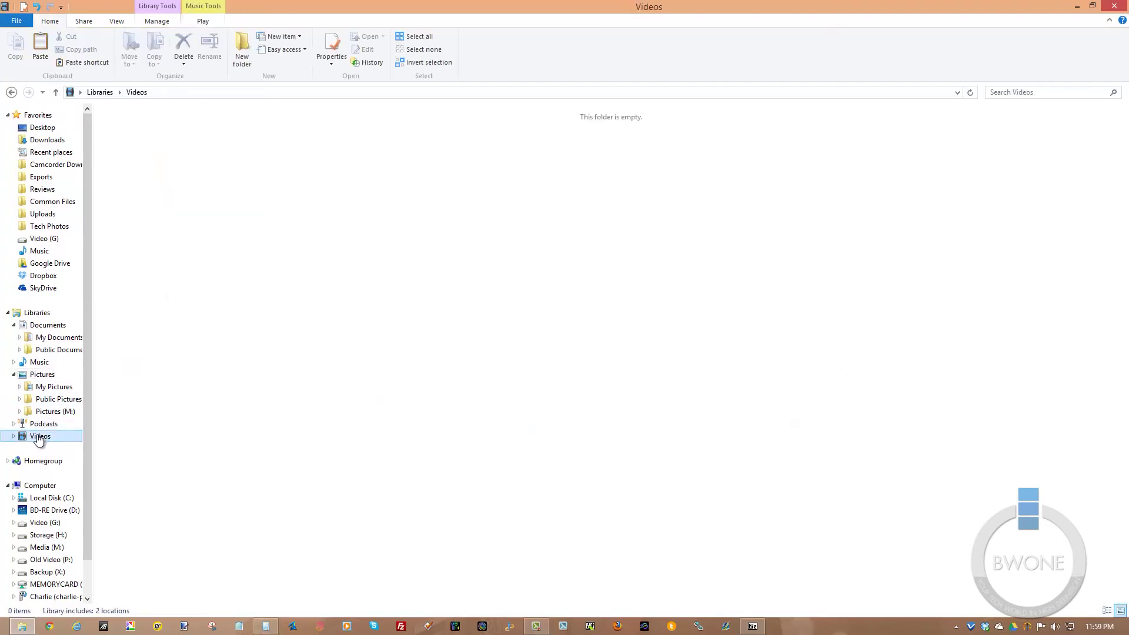
pyautogui.click(204, 167)
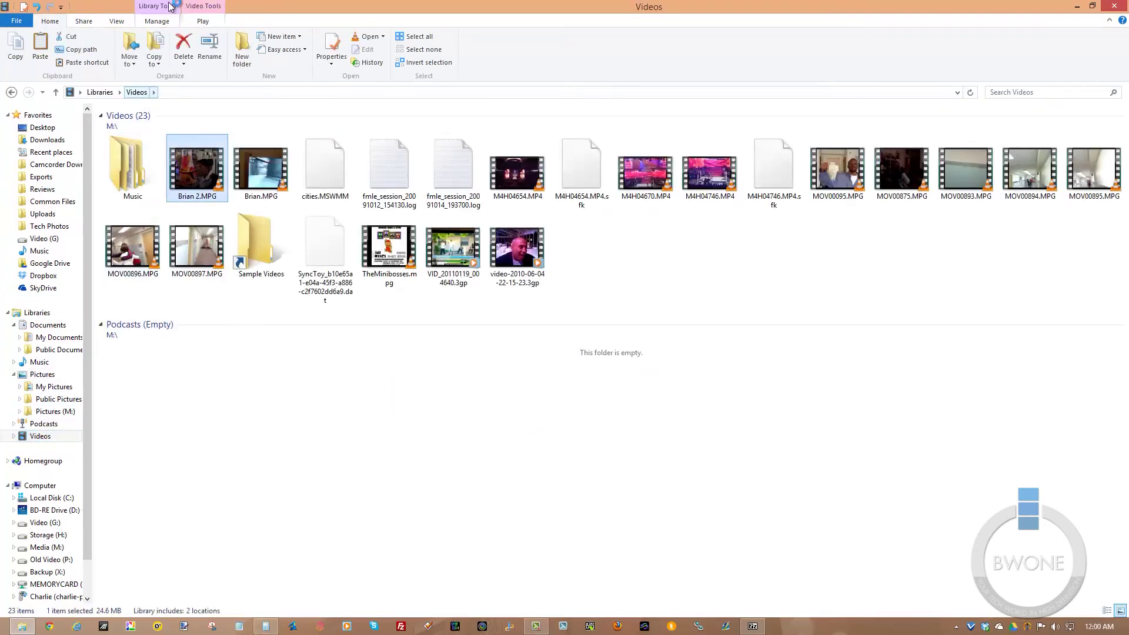
pyautogui.click(203, 22)
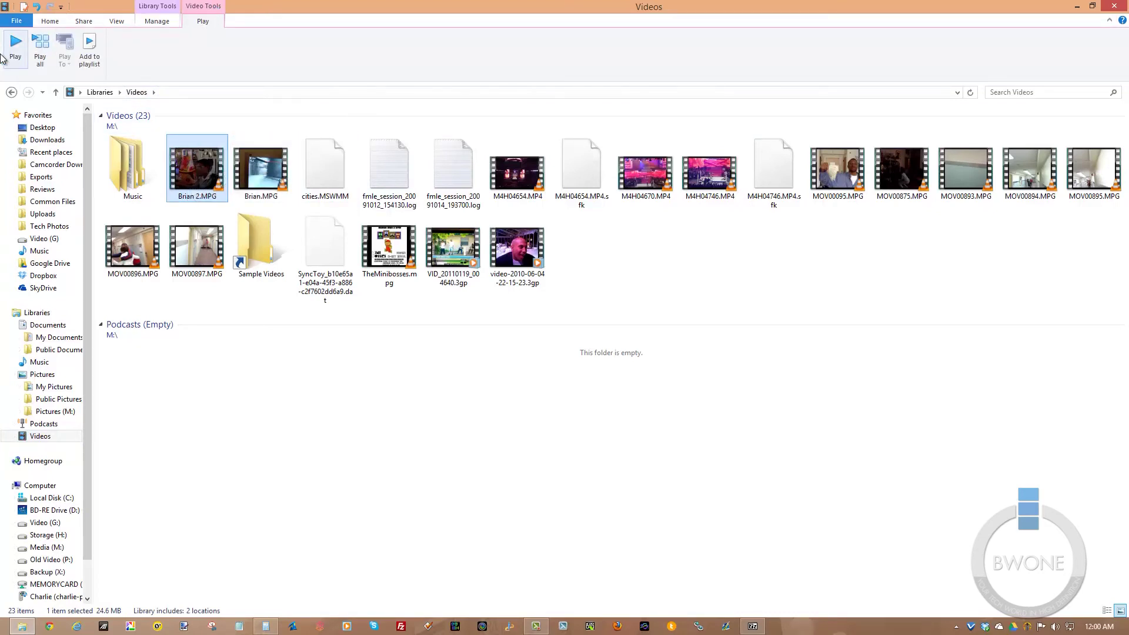
pyautogui.click(154, 20)
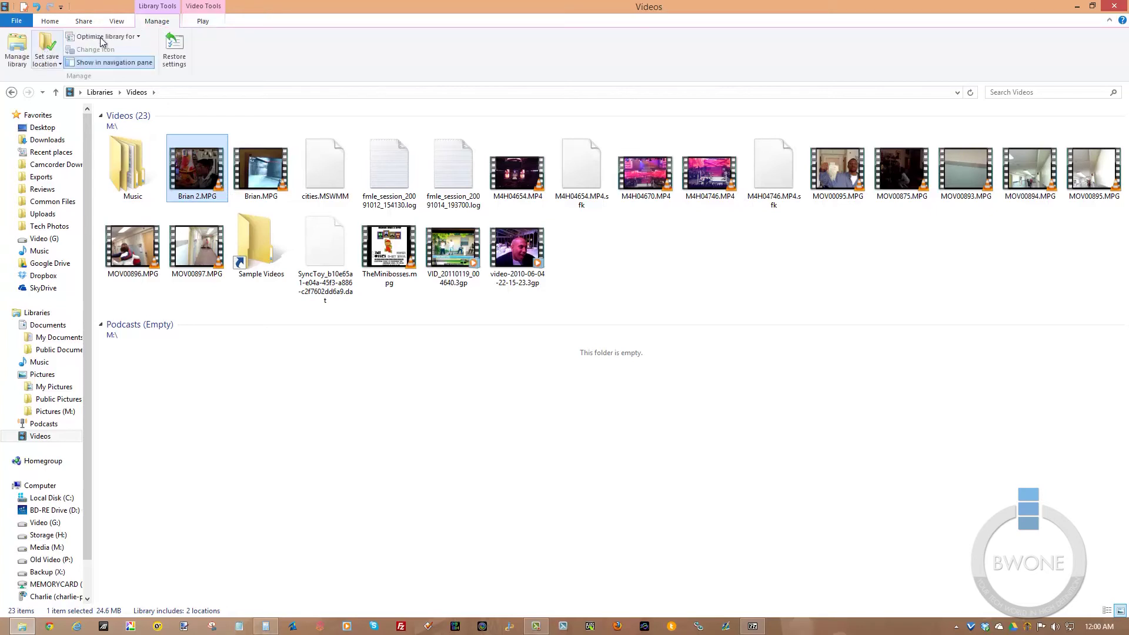
pyautogui.click(50, 21)
# Clear the selection, open Local Disk (C:), and show its Drive Tools Manage commands.
pyautogui.click(447, 412)
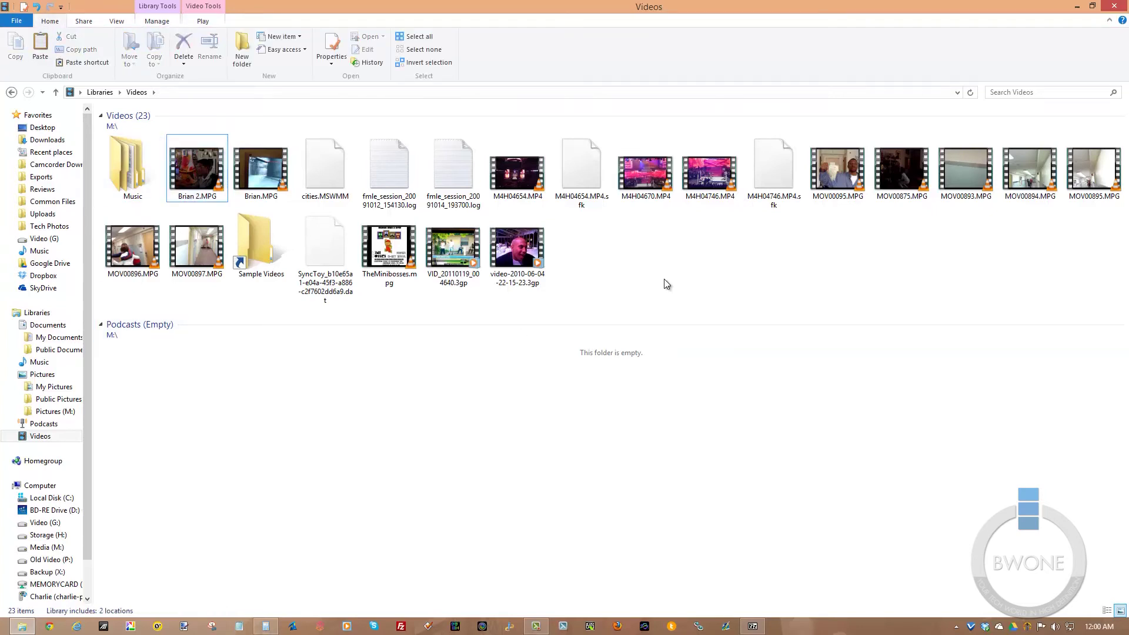
pyautogui.click(41, 499)
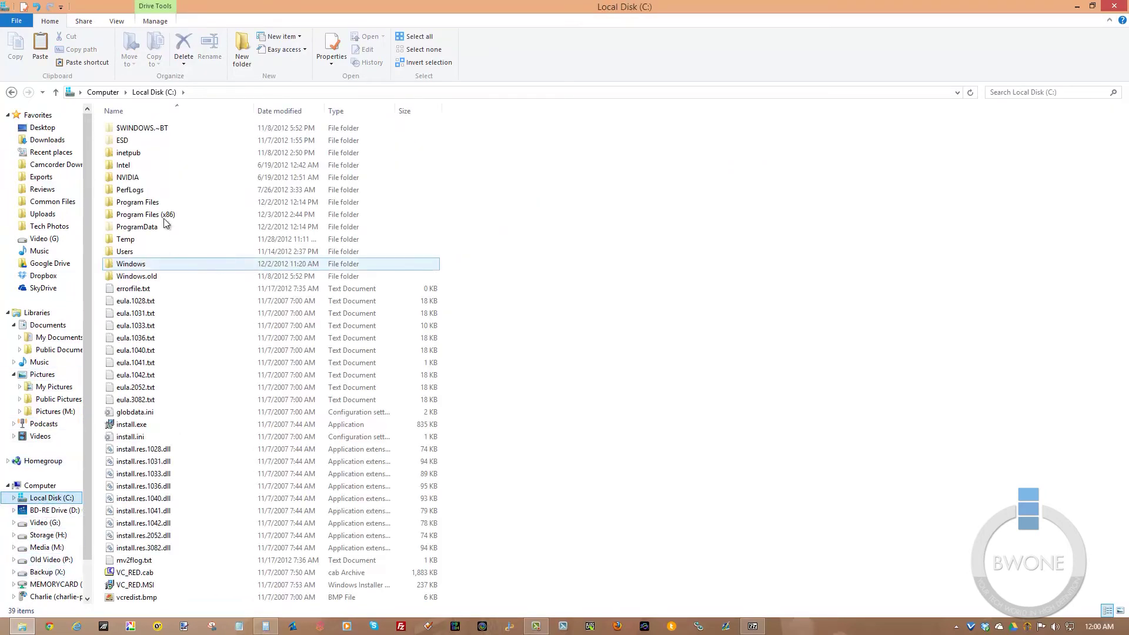
pyautogui.click(156, 22)
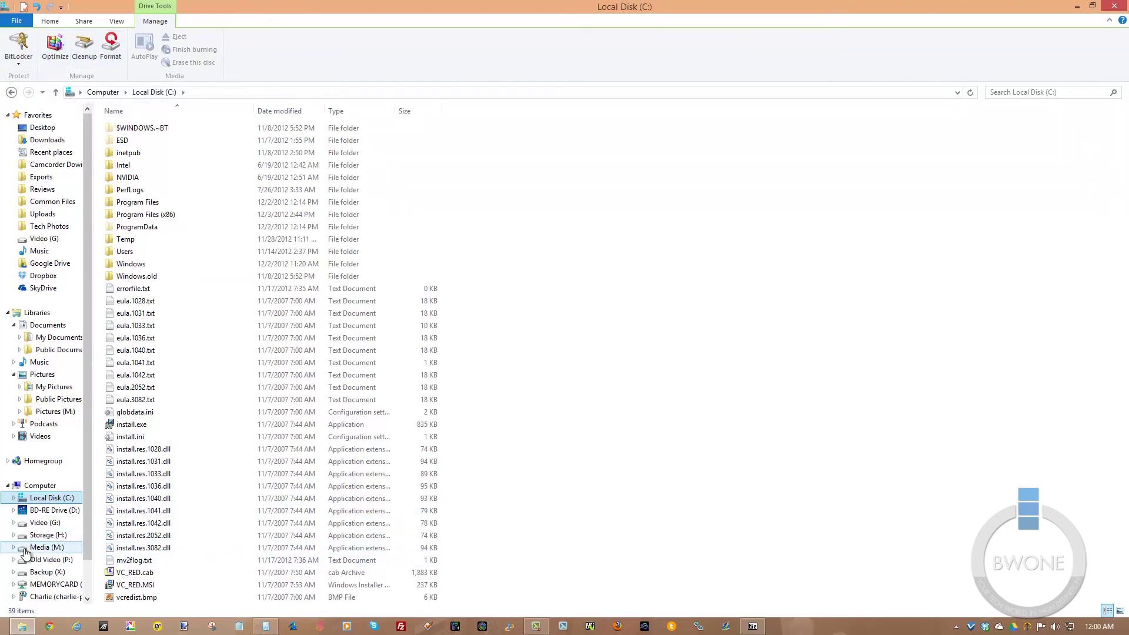
# Open Video (G:), then Backup (X:), and select the Windows 7.iso disc image.
pyautogui.click(52, 522)
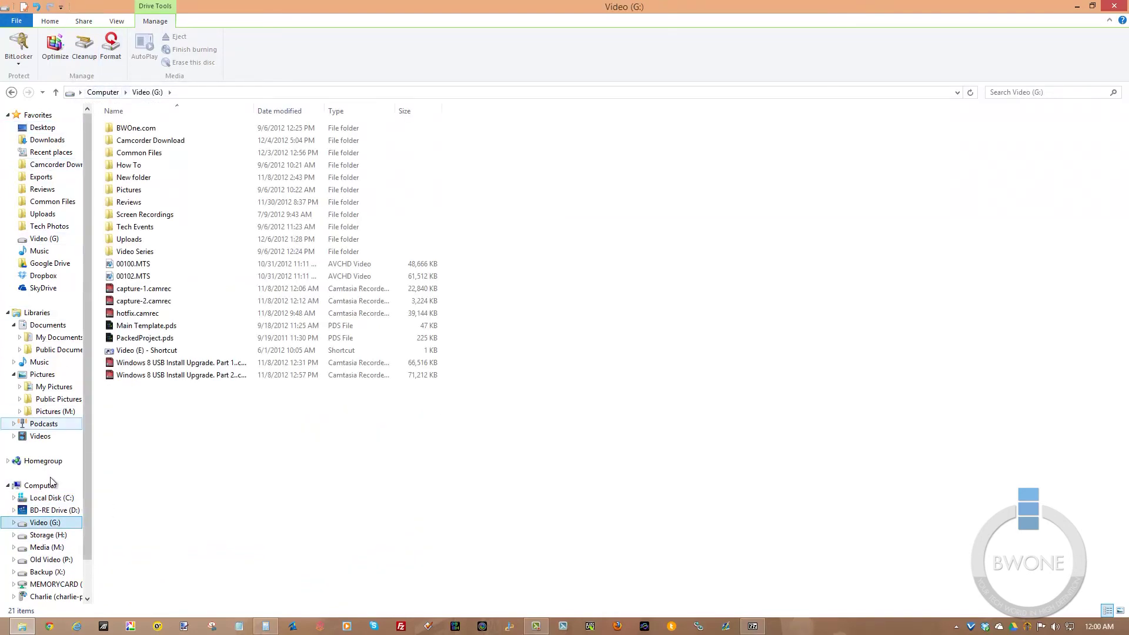
pyautogui.click(48, 572)
pyautogui.click(152, 129)
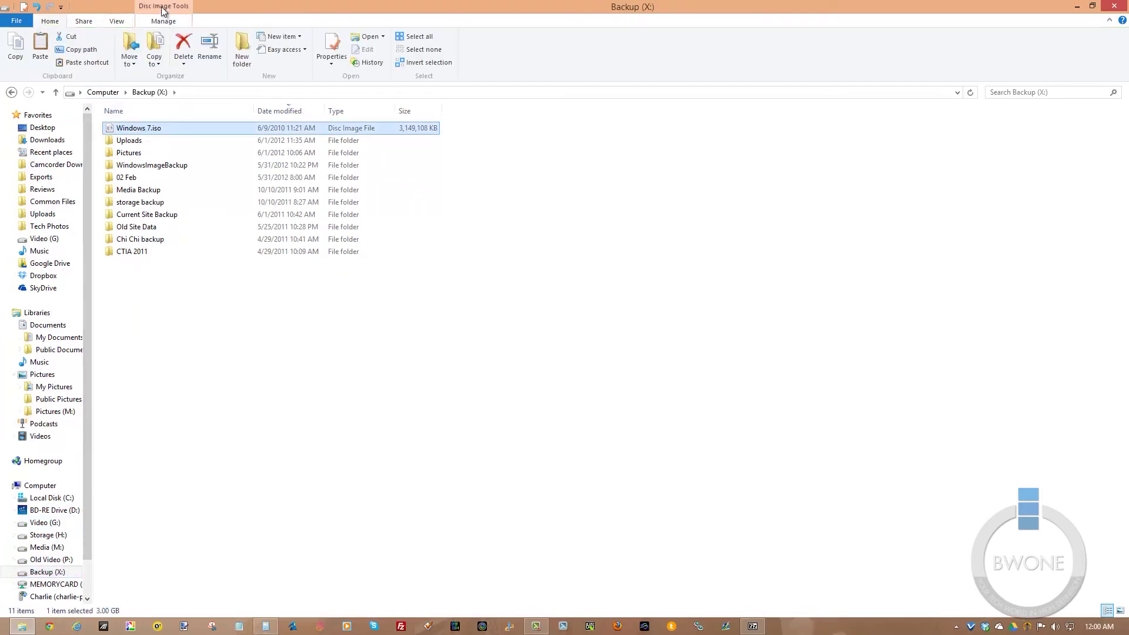
pyautogui.click(163, 22)
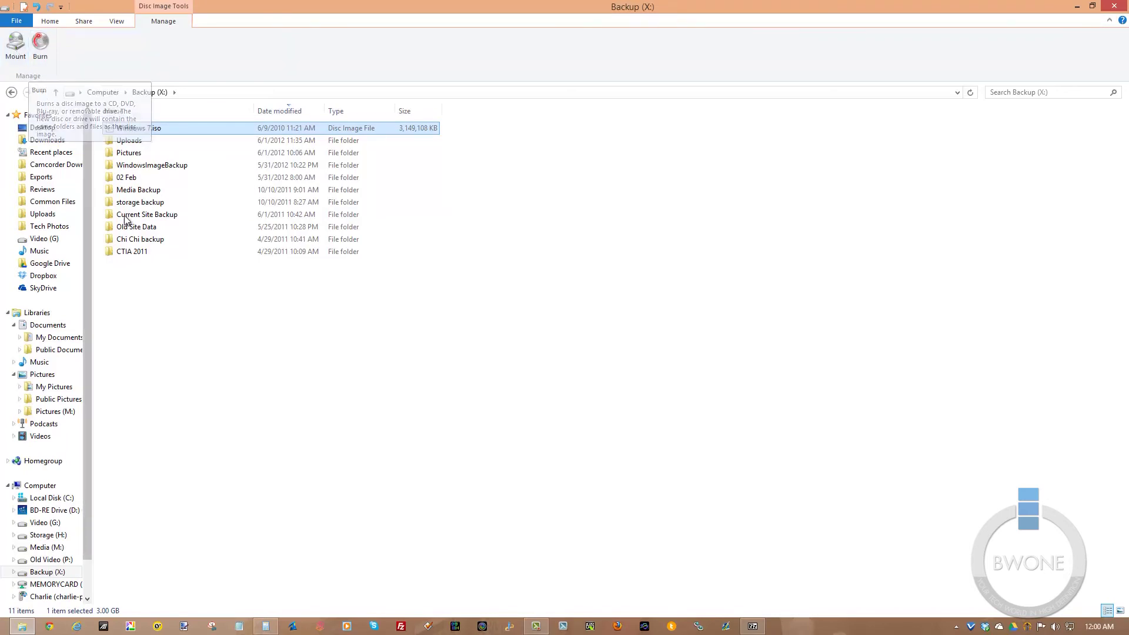
pyautogui.click(179, 335)
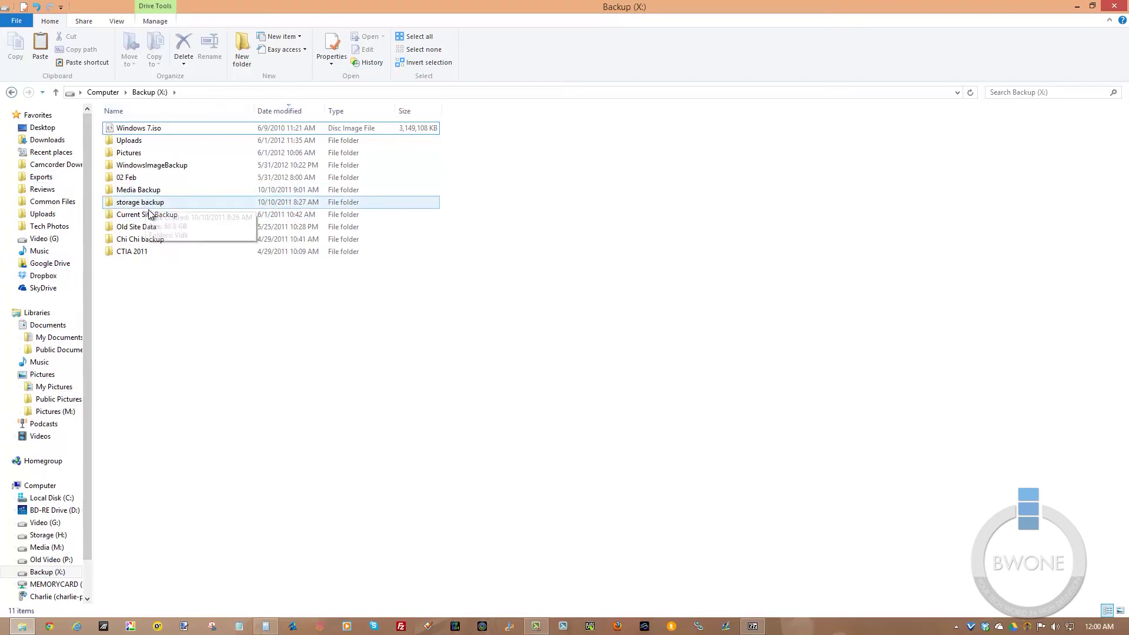
pyautogui.click(136, 253)
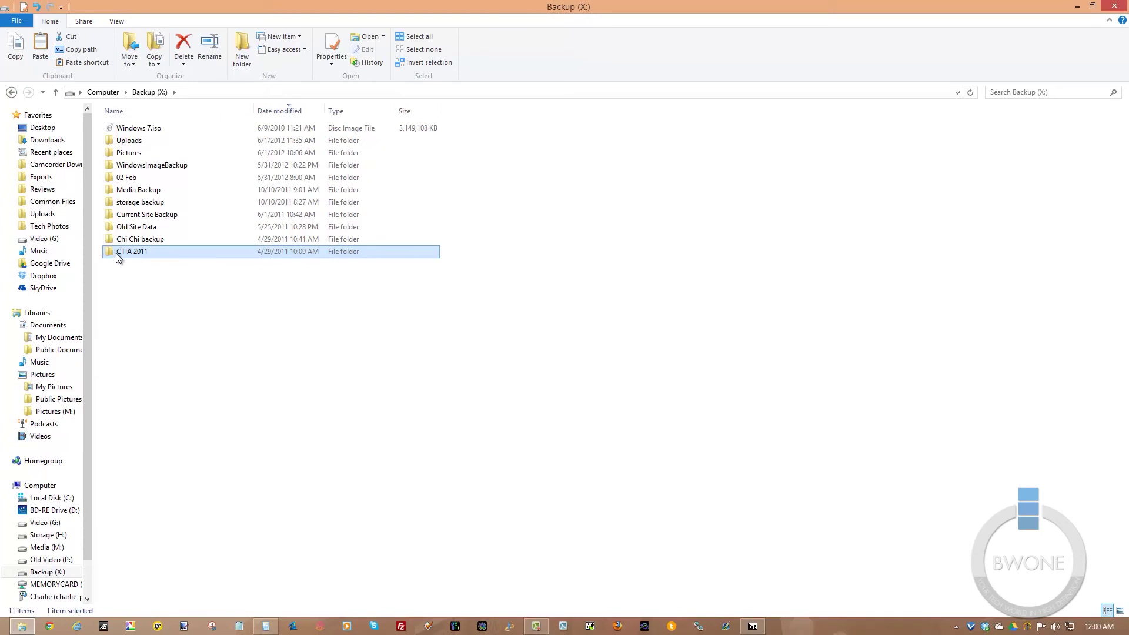
# Glance at the CTIA 2011 folder's properties, then copy the folder from Backup (X:) to Favorites > Desktop.
pyautogui.rightClick(131, 257)
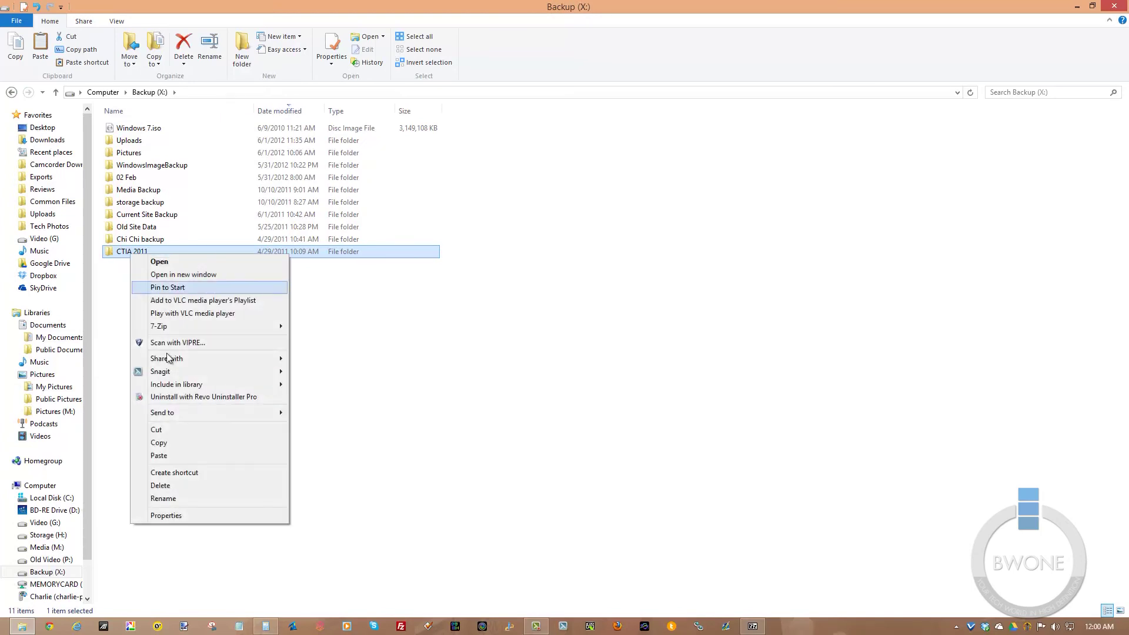
pyautogui.click(168, 515)
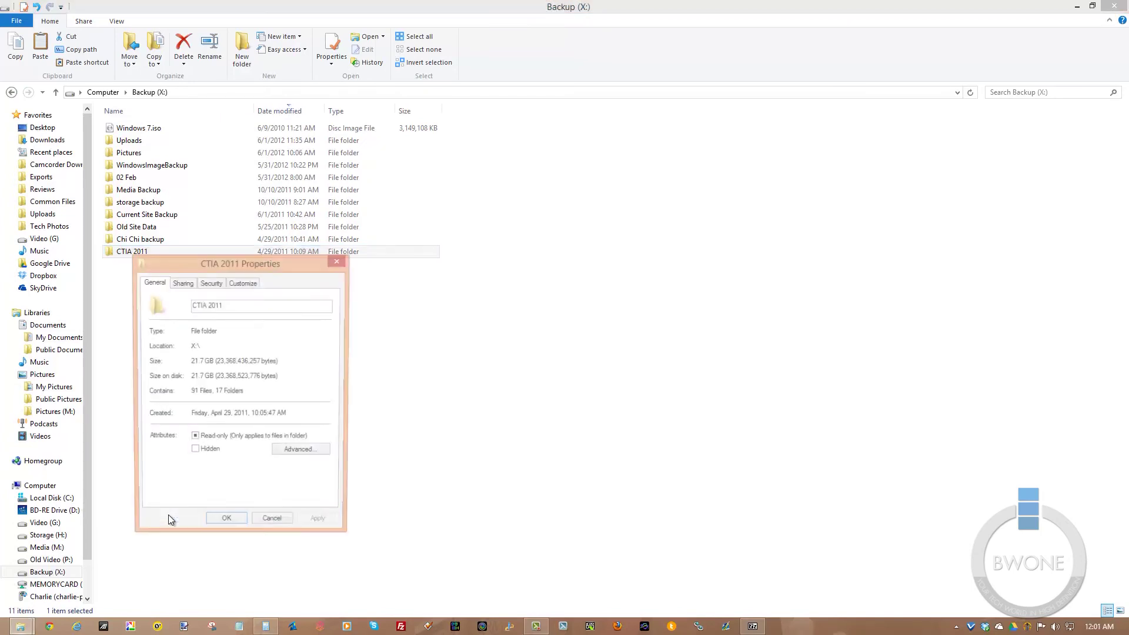
pyautogui.click(262, 525)
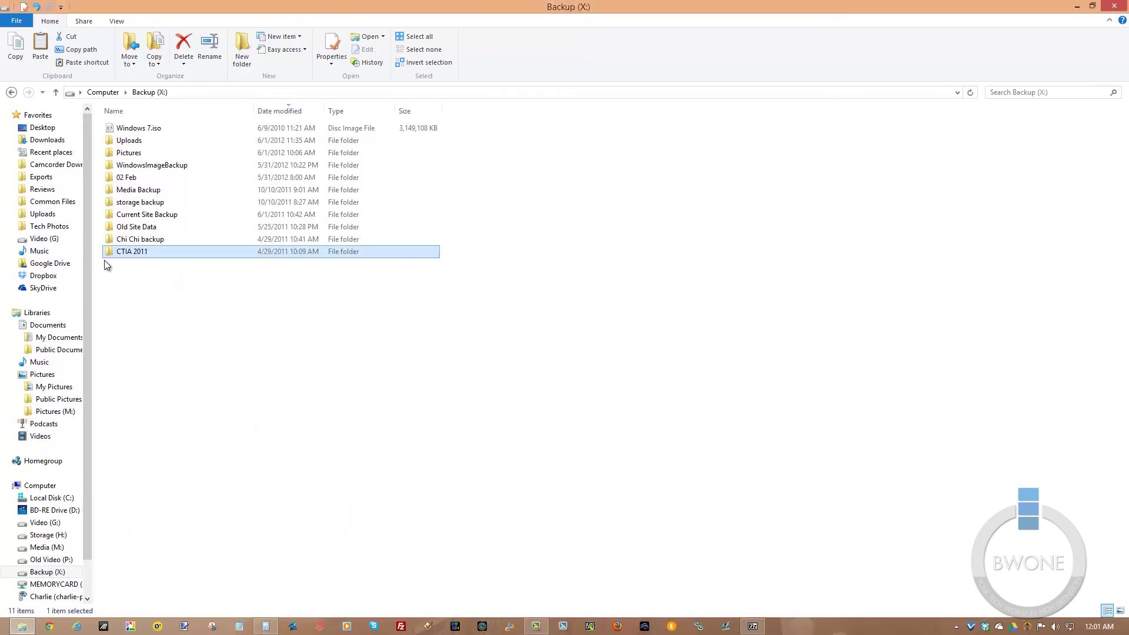
pyautogui.moveTo(108, 256)
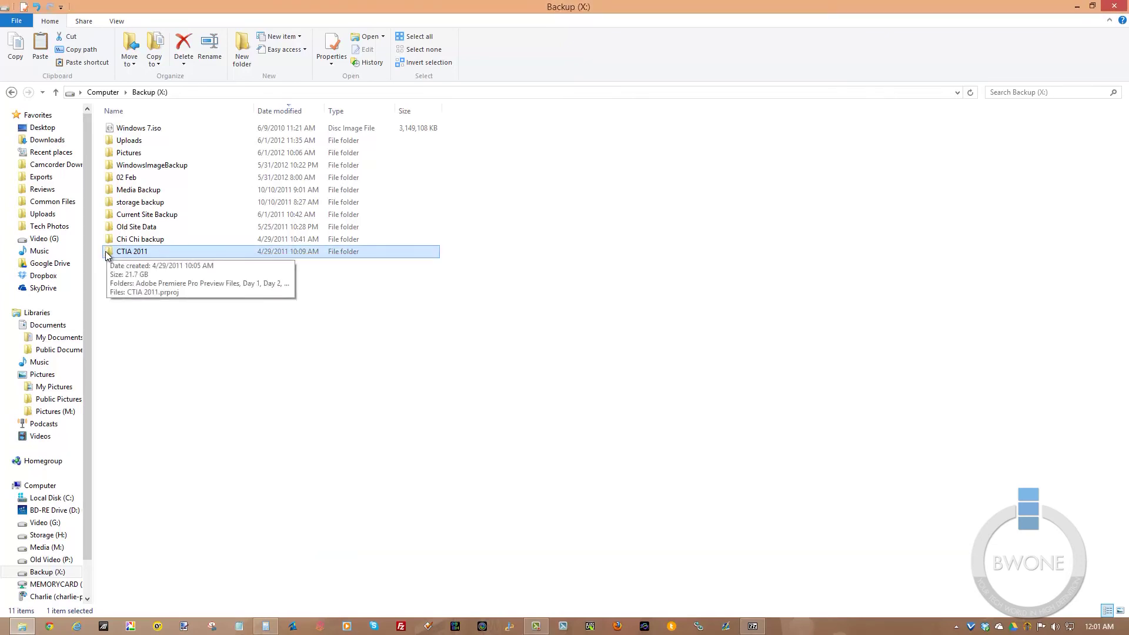
pyautogui.moveTo(108, 257); pyautogui.dragTo(60, 130)
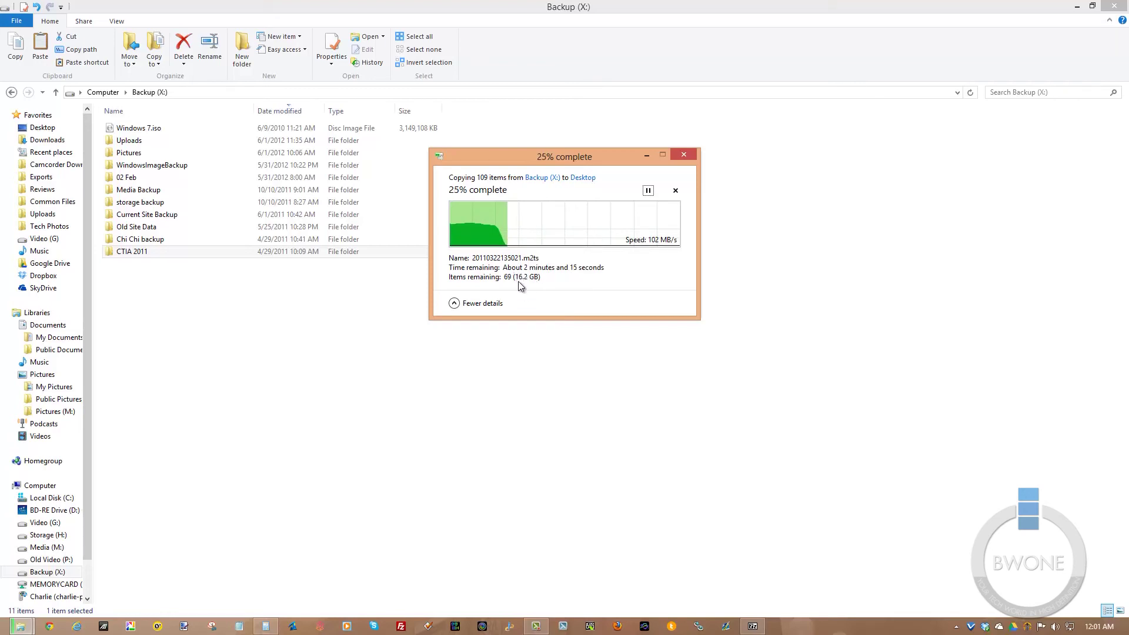
# Pause and resume the CTIA 2011 copy, toggle Fewer/More details, then cancel it at 43%.
pyautogui.click(648, 191)
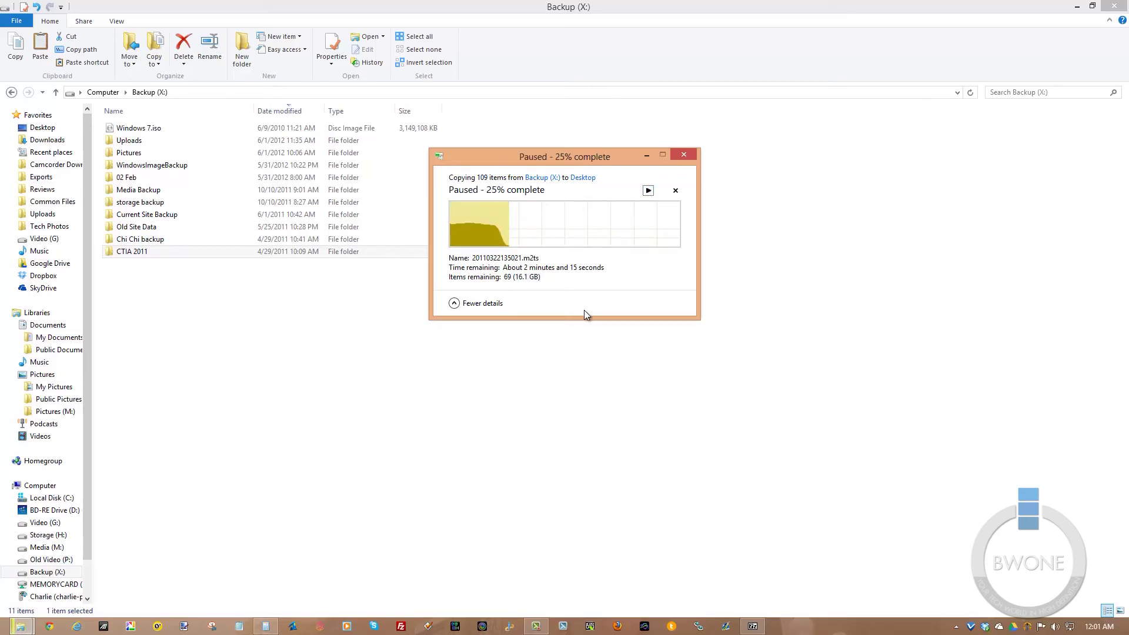
pyautogui.click(647, 192)
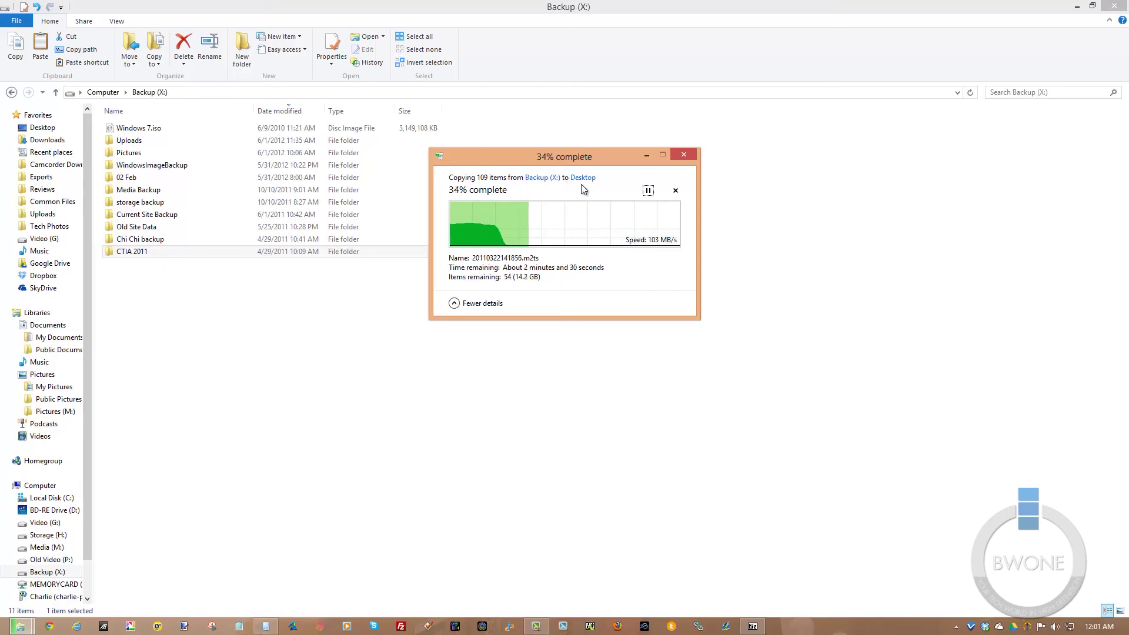
pyautogui.click(456, 307)
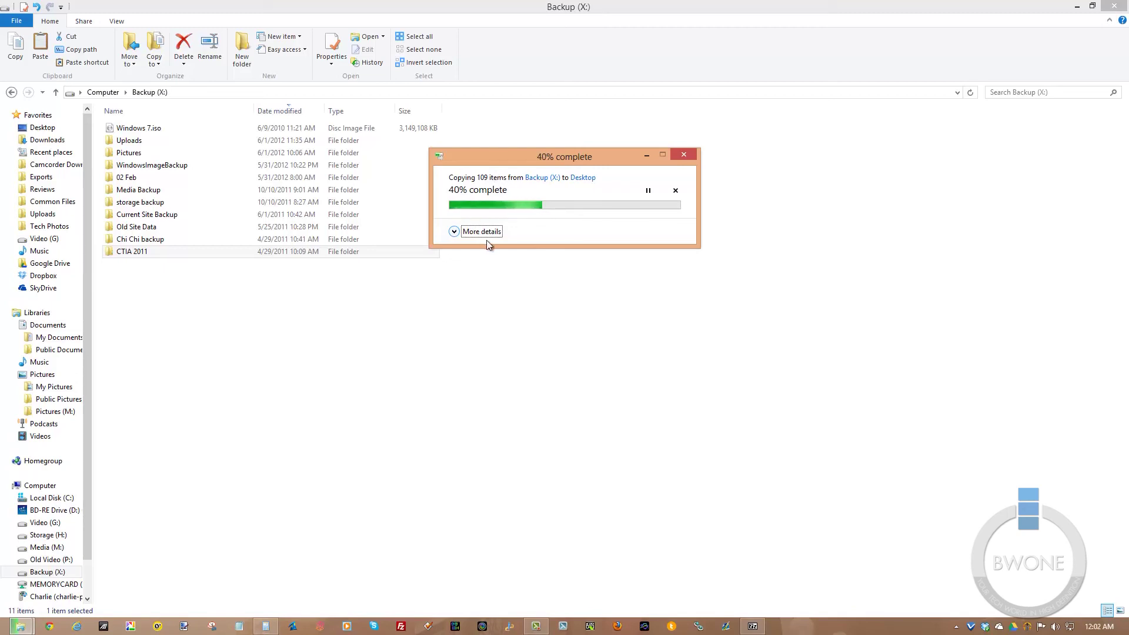
pyautogui.click(476, 232)
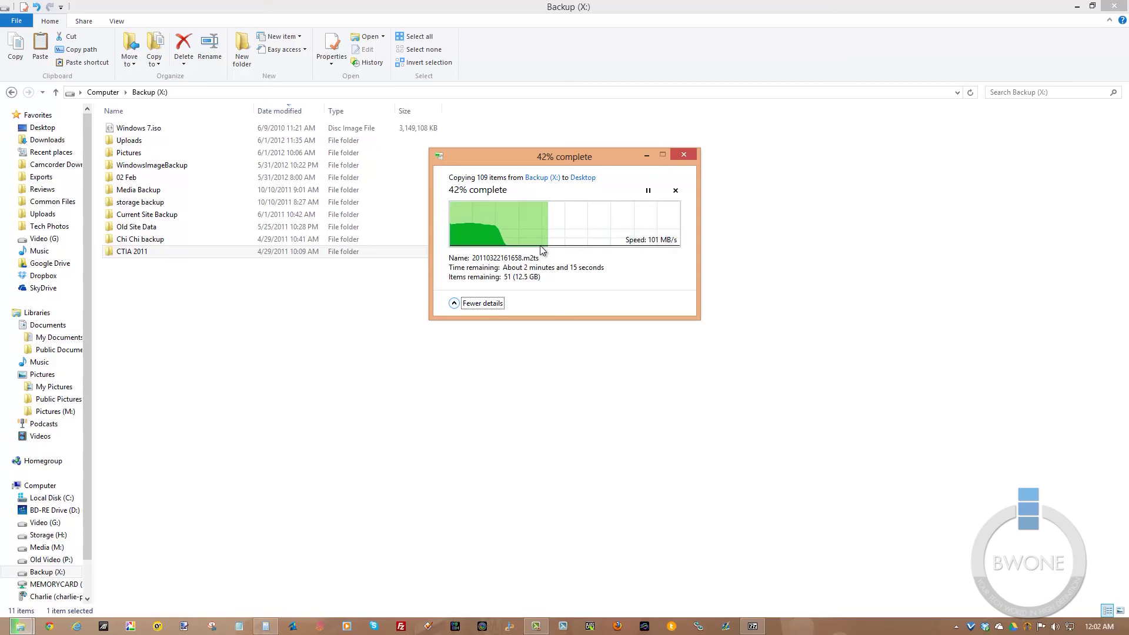
pyautogui.click(675, 190)
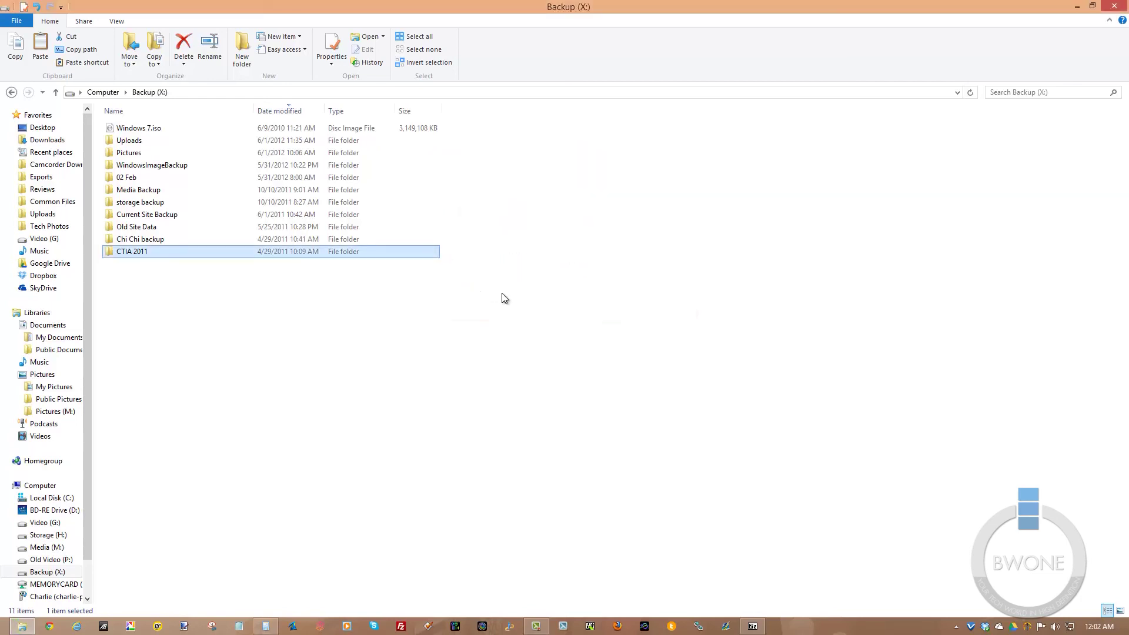
pyautogui.click(188, 346)
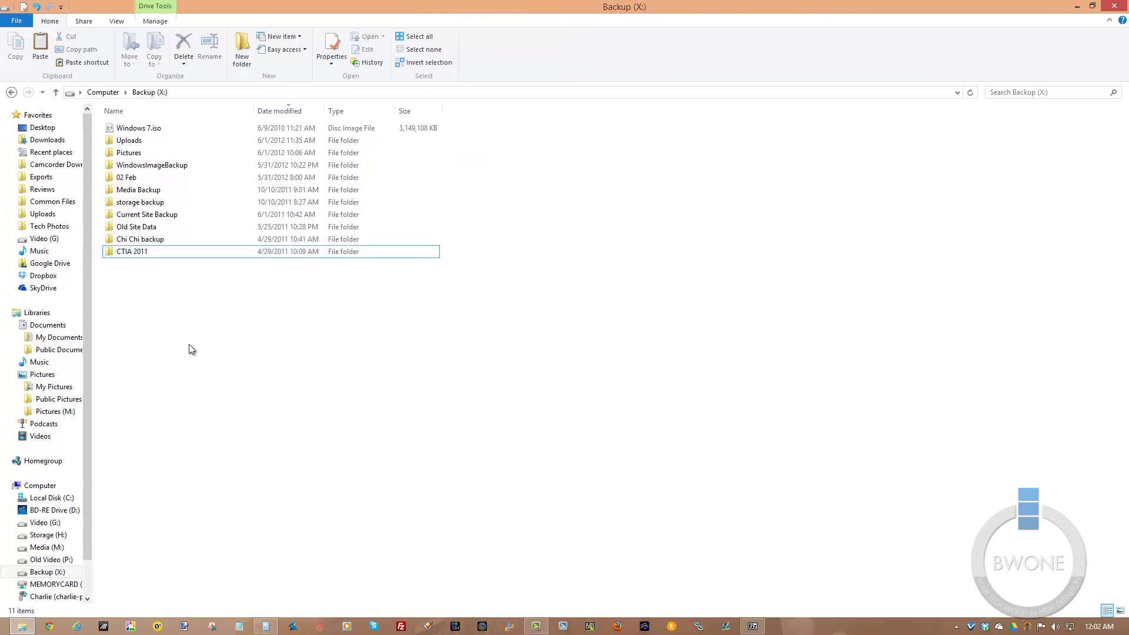